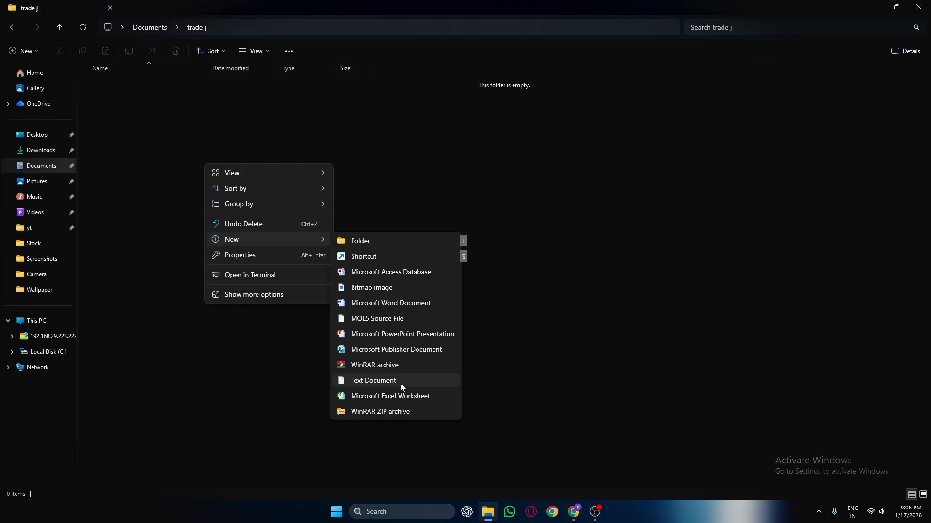
{"action": "left_click", "coordinate": [578, 375]}
{"action": "key", "text": "super+r"}
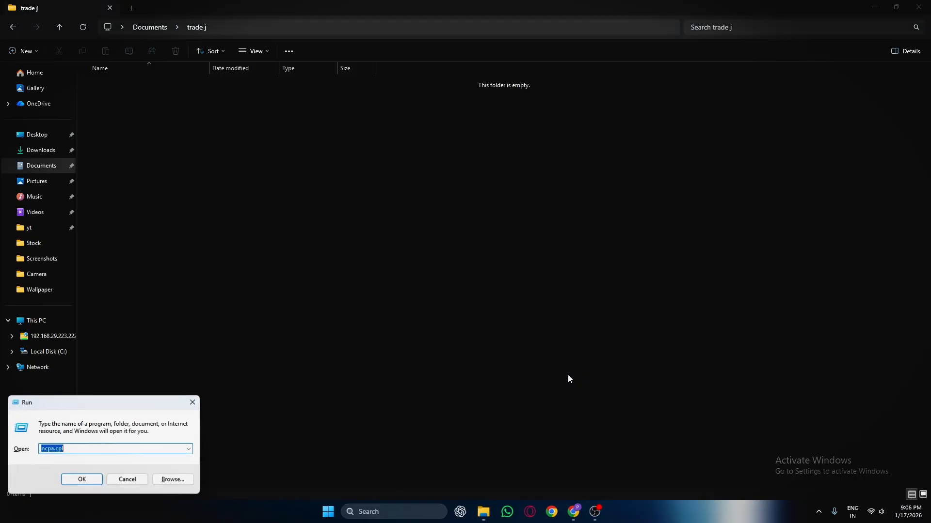
{"action": "key", "text": "BackSpace"}
{"action": "type", "text": "ms"}
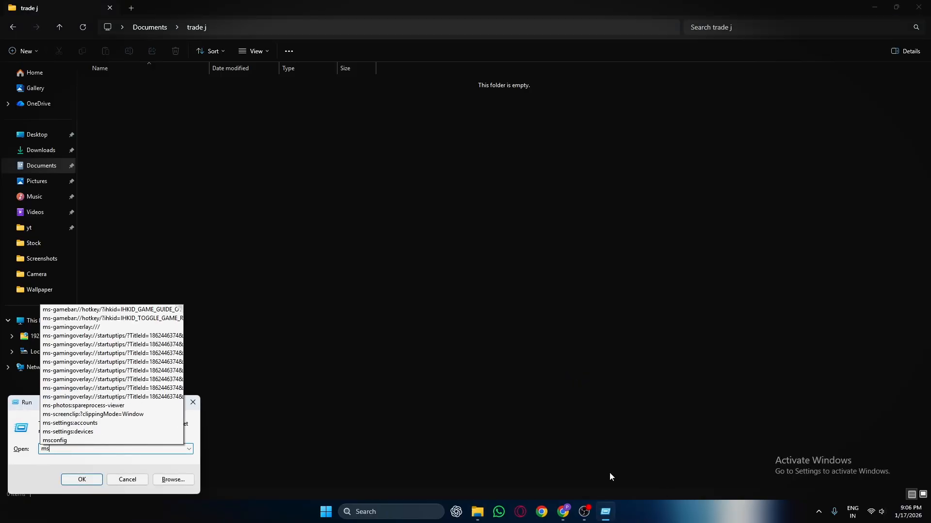
{"action": "left_click", "coordinate": [535, 437]}
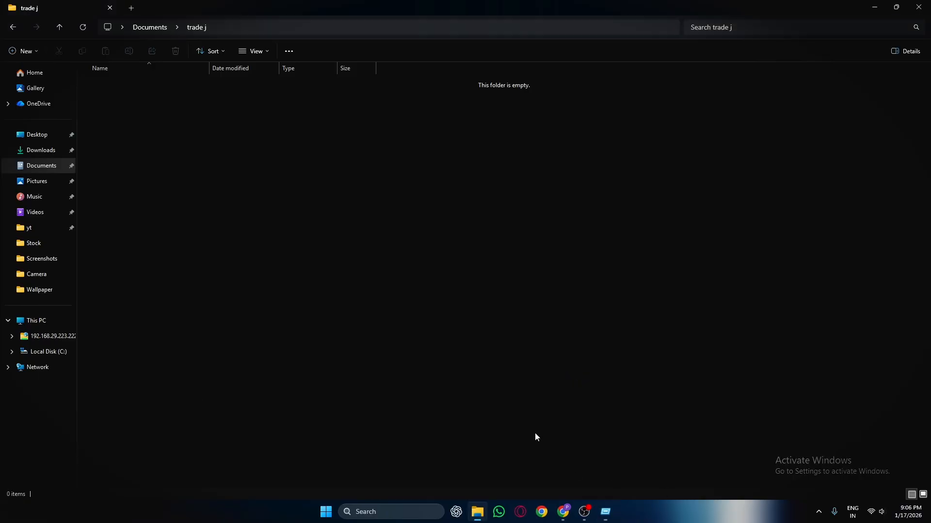
Search Windows for the Microsoft Excel app
{"action": "left_click", "coordinate": [382, 512]}
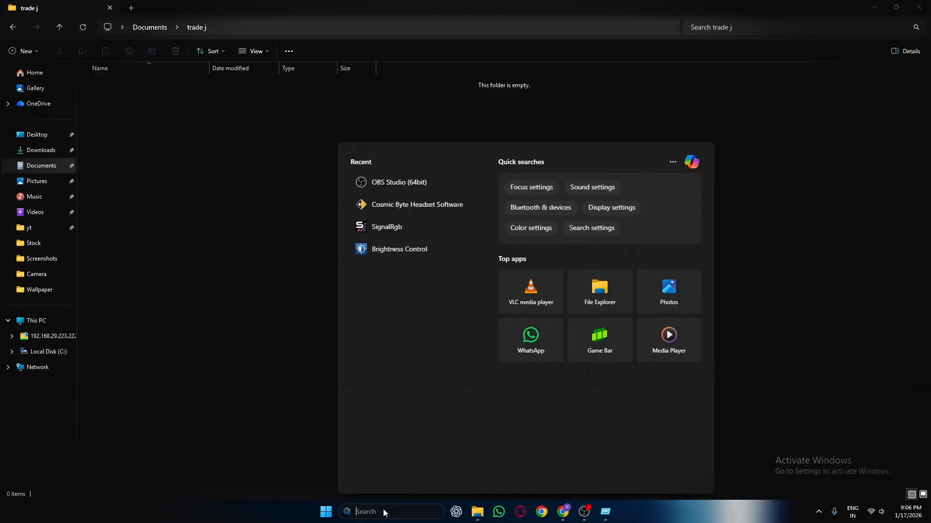
{"action": "type", "text": "ms"}
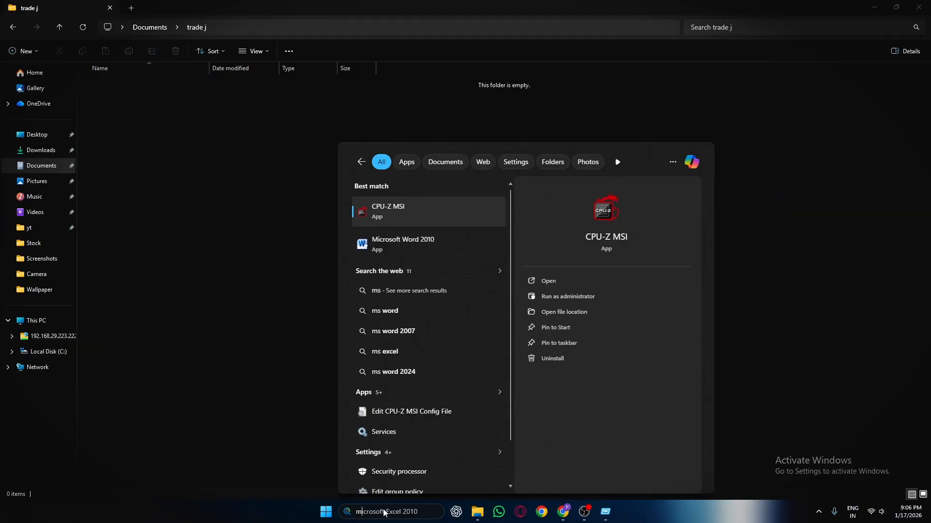
{"action": "key", "text": "BackSpace"}
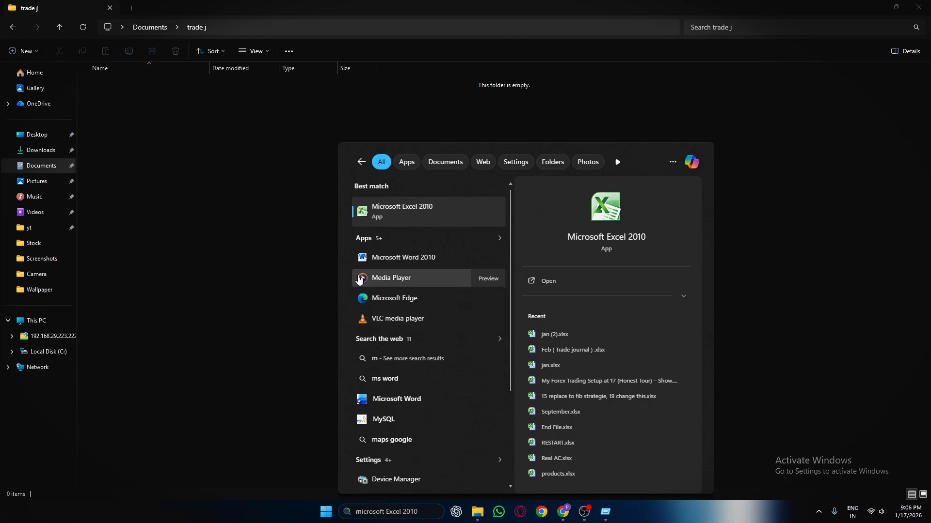
{"action": "left_click", "coordinate": [401, 223]}
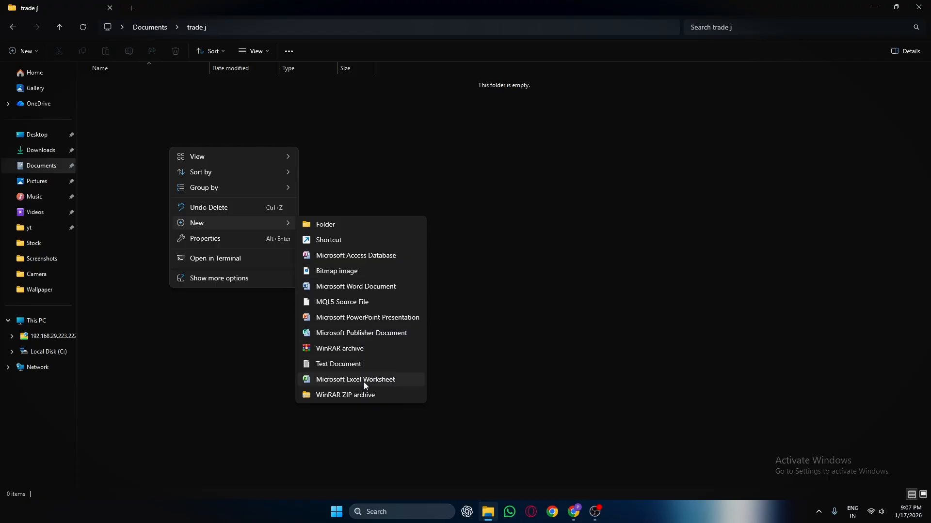
Create an Excel worksheet named "FEB ( Trade Journal ).xlsx" in the trade j folder and open it
{"action": "left_click", "coordinate": [364, 382]}
{"action": "key", "text": "BackSpace"}
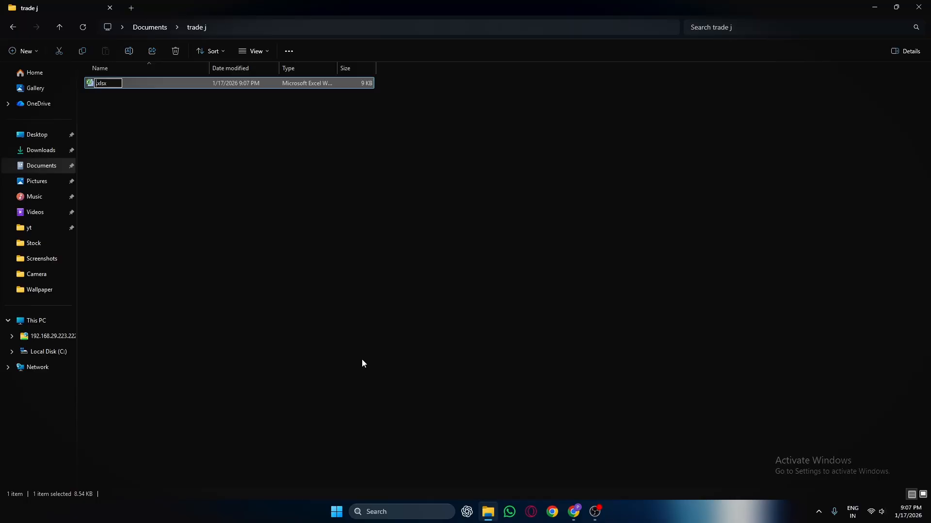
{"action": "type", "text": "FEB ( Trade Journal"}
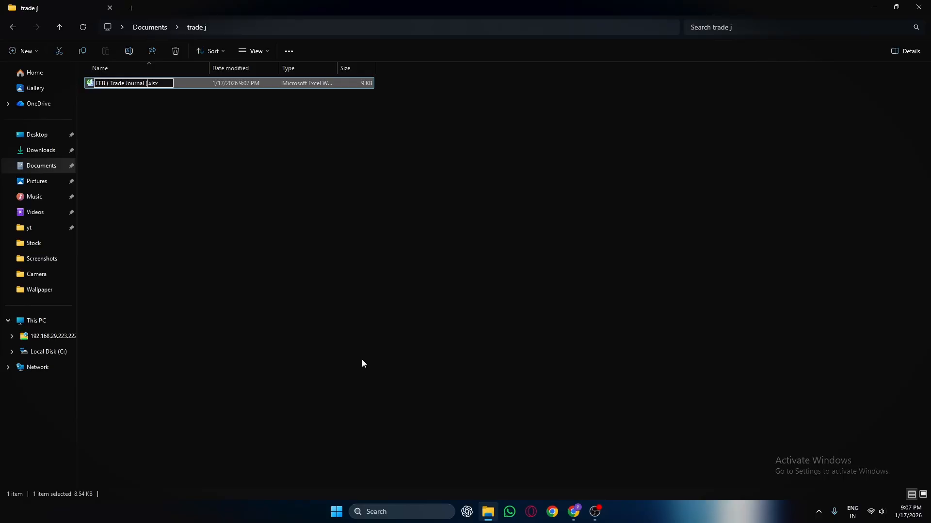
{"action": "type", "text": " )"}
{"action": "key", "text": "Return"}
{"action": "left_click", "coordinate": [364, 363]}
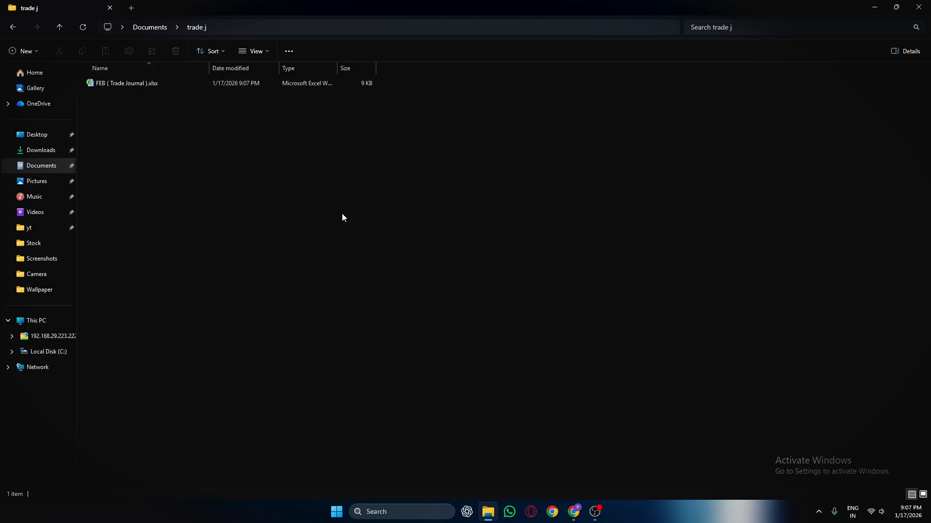
{"action": "double_click", "coordinate": [209, 83]}
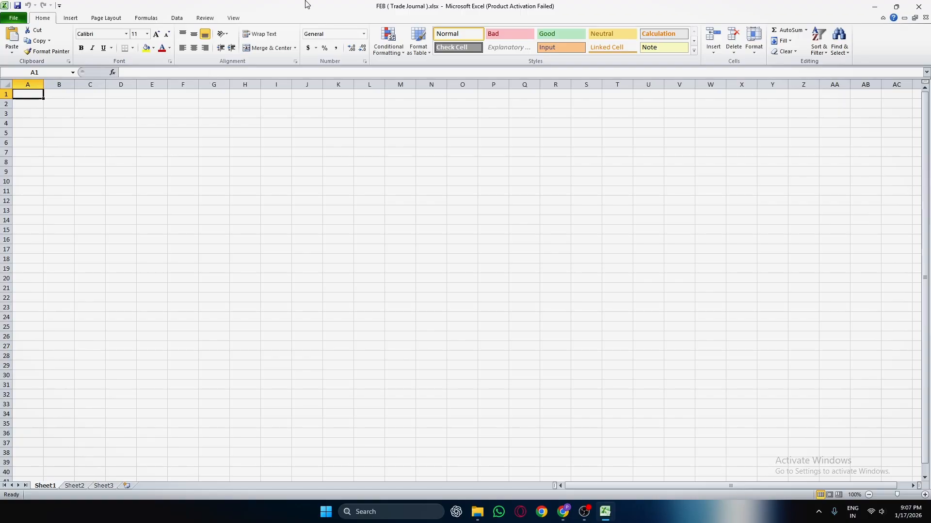
{"action": "left_click", "coordinate": [576, 346]}
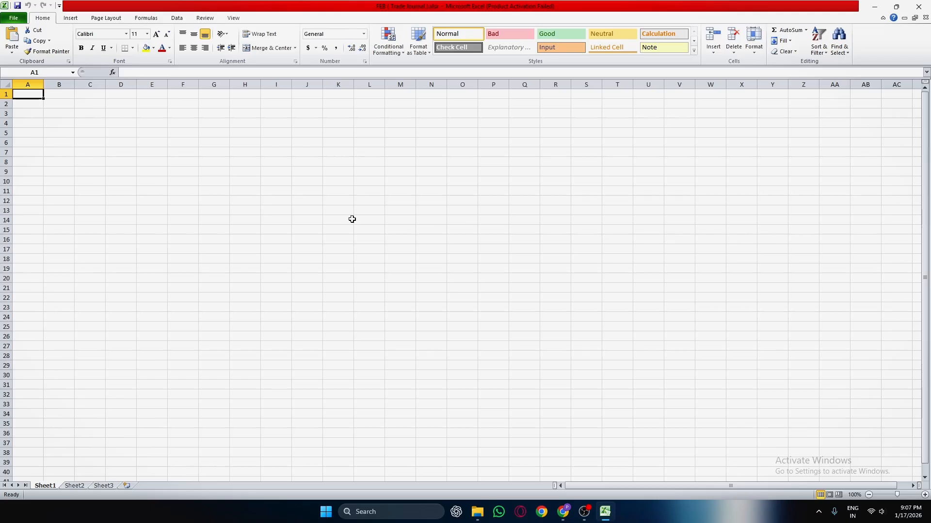
Enter sample text in the blank sheet: sdfsd in O12, sdfsdf in K10 and safasf in H11
{"action": "left_click_drag", "start_coordinate": [36, 103], "coordinate": [904, 393]}
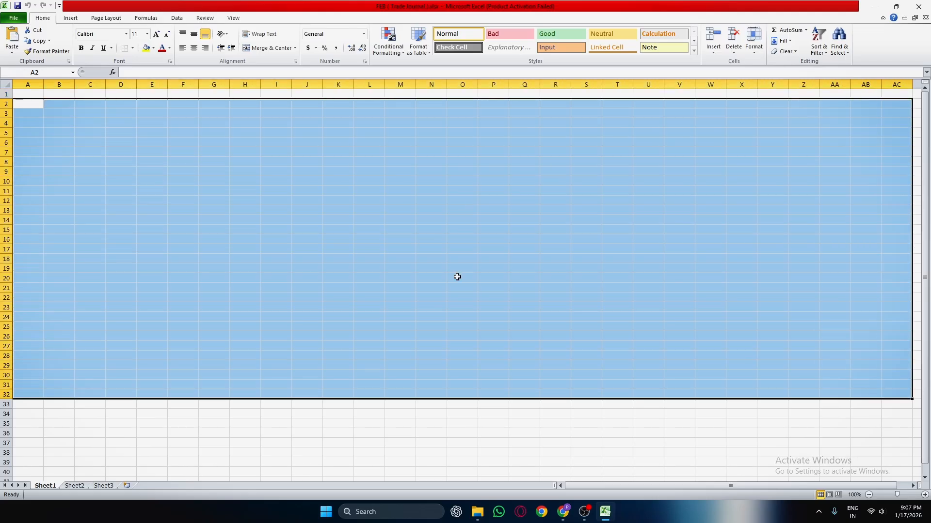
{"action": "left_click", "coordinate": [458, 278]}
{"action": "left_click", "coordinate": [467, 200]}
{"action": "type", "text": "sdfsd"}
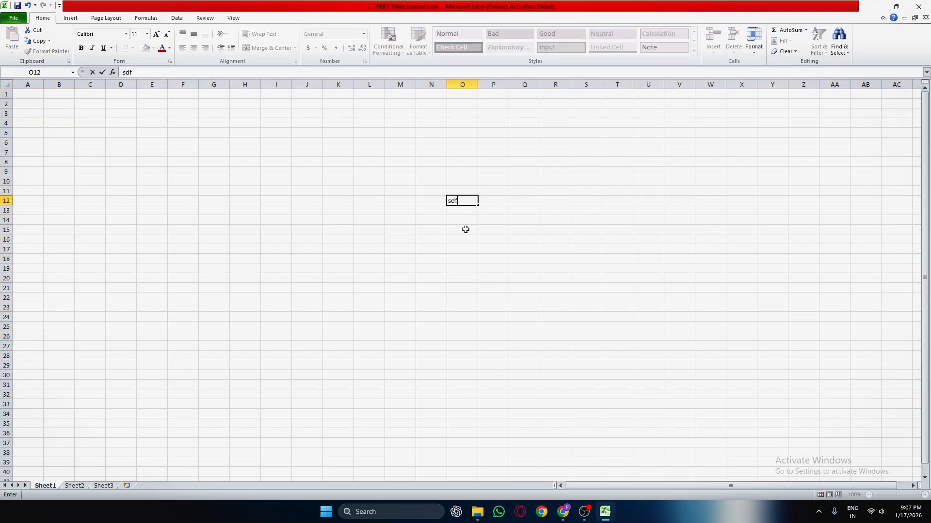
{"action": "left_click", "coordinate": [336, 182]}
{"action": "type", "text": "sdfsdf"}
{"action": "left_click", "coordinate": [238, 190]}
{"action": "type", "text": "safasf"}
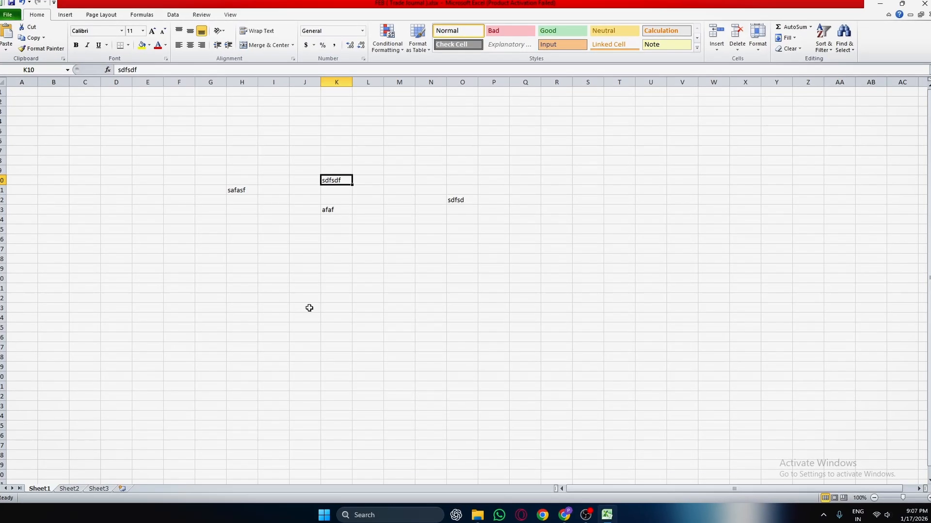
Delete the sample text from cells H11, K13 and O12
{"action": "left_click", "coordinate": [331, 209]}
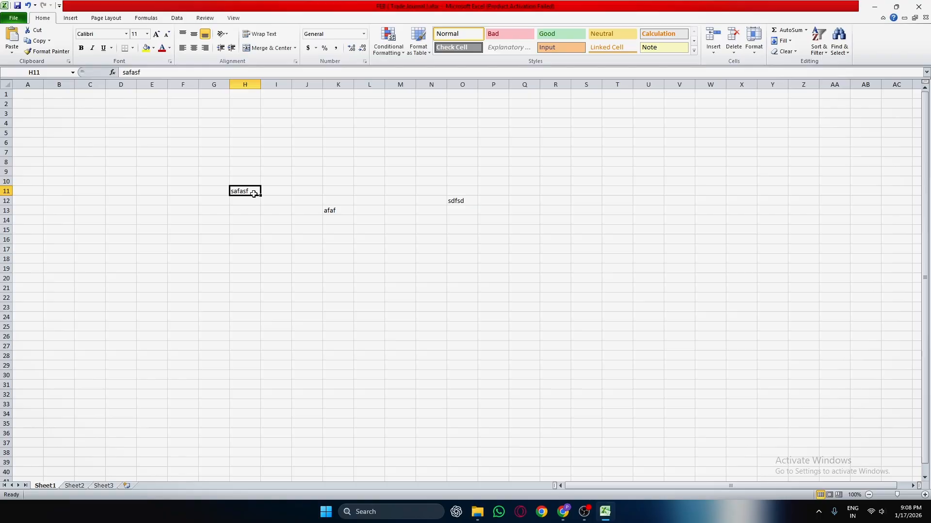
{"action": "key", "text": "Delete"}
{"action": "left_click", "coordinate": [334, 213]}
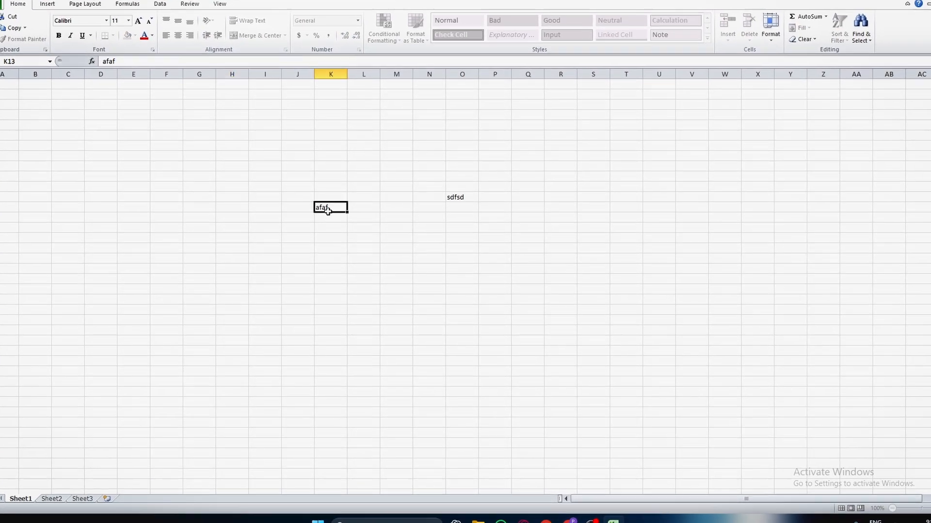
{"action": "key", "text": "Delete"}
{"action": "left_click", "coordinate": [451, 196]}
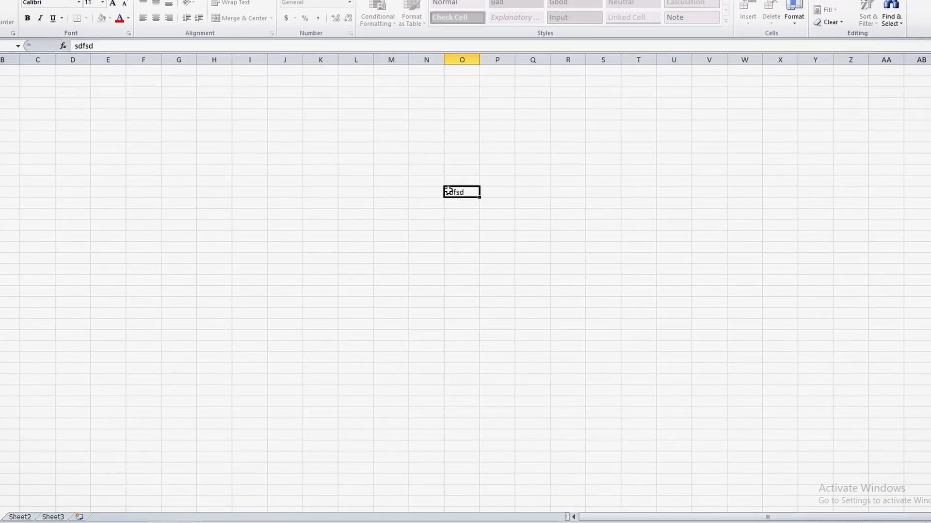
{"action": "key", "text": "Delete"}
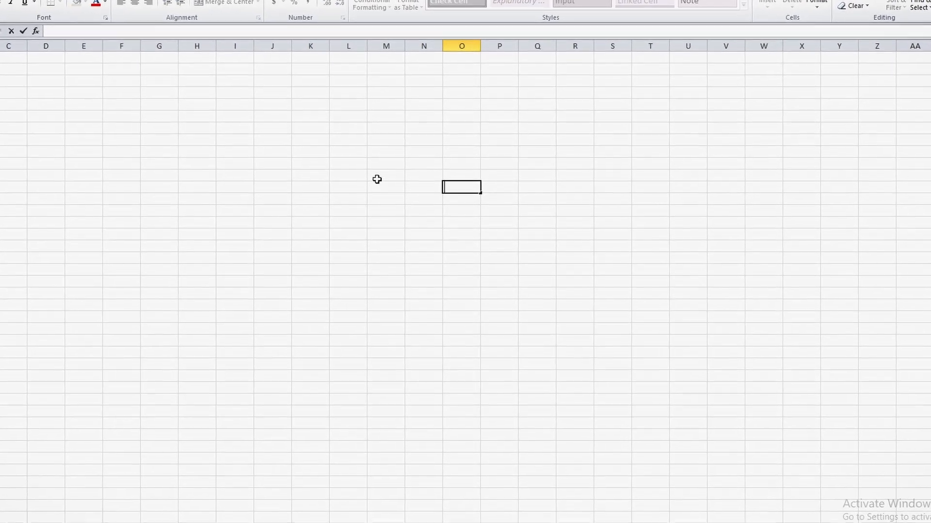
{"action": "left_click", "coordinate": [376, 193]}
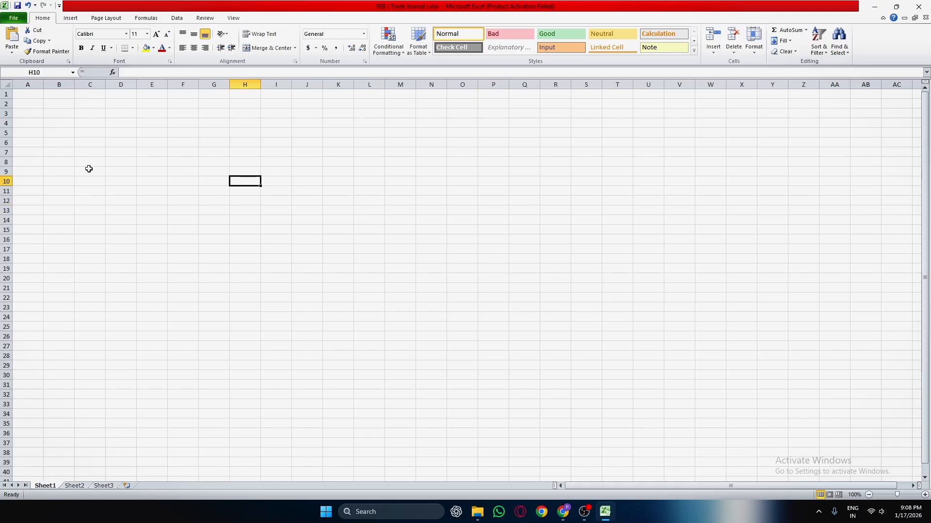
{"action": "scroll", "coordinate": [88, 169], "scroll_direction": "up", "scroll_amount": 4, "text": "ctrl"}
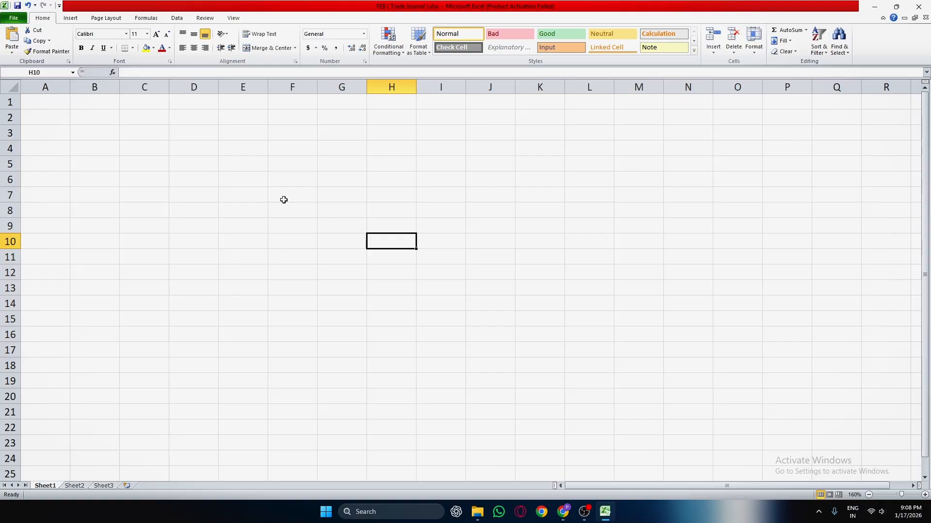
{"action": "scroll", "coordinate": [284, 199], "scroll_direction": "down", "scroll_amount": 8, "text": "ctrl"}
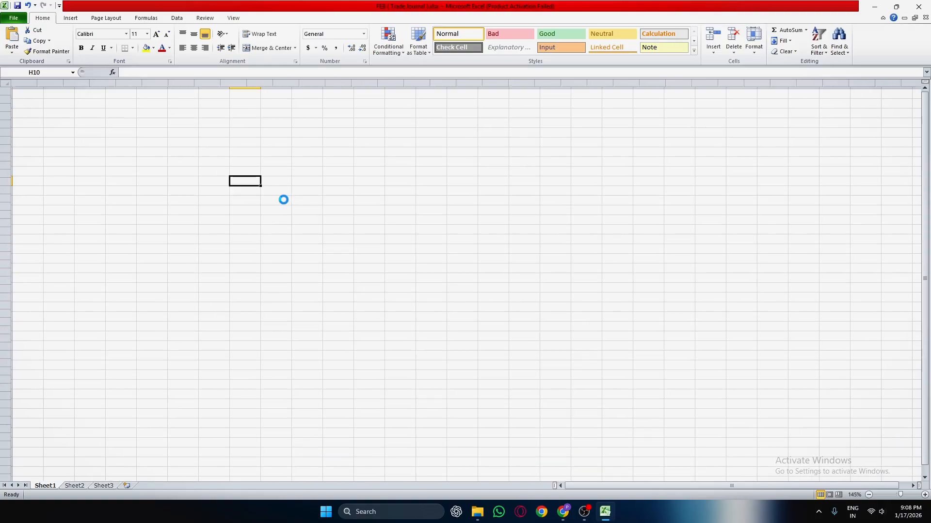
{"action": "scroll", "coordinate": [284, 200], "scroll_direction": "up", "scroll_amount": 1, "text": "ctrl"}
{"action": "scroll", "coordinate": [284, 200], "scroll_direction": "up", "scroll_amount": 7, "text": "ctrl"}
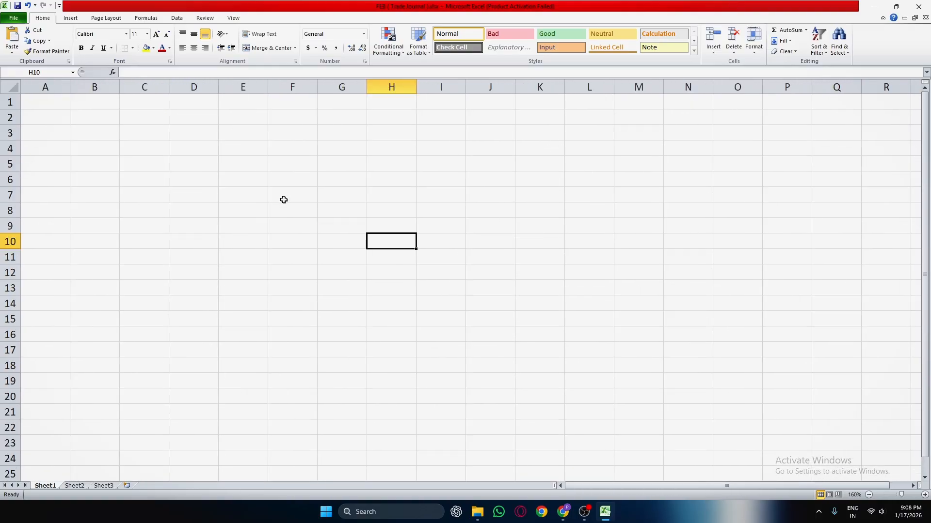
{"action": "left_click_drag", "start_coordinate": [584, 257], "coordinate": [640, 257]}
{"action": "left_click", "coordinate": [334, 171]}
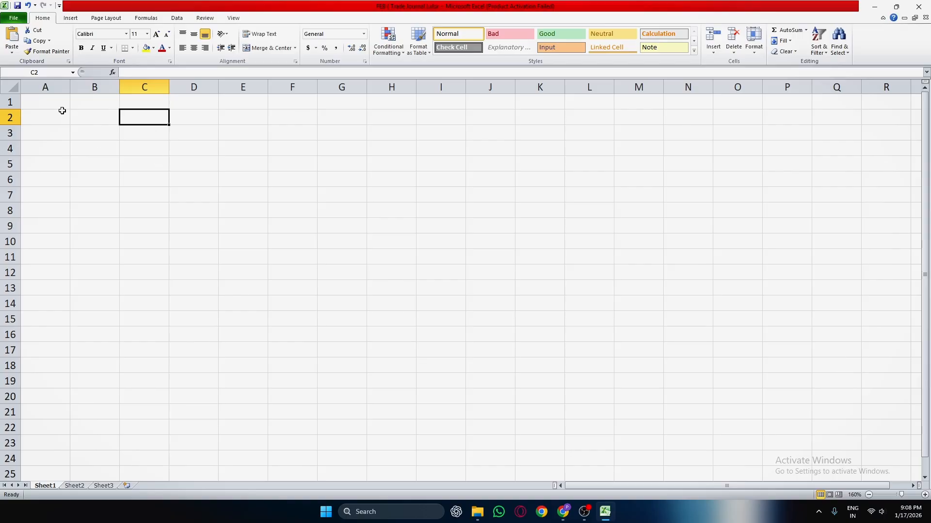
{"action": "left_click", "coordinate": [63, 108]}
{"action": "left_click", "coordinate": [99, 103]}
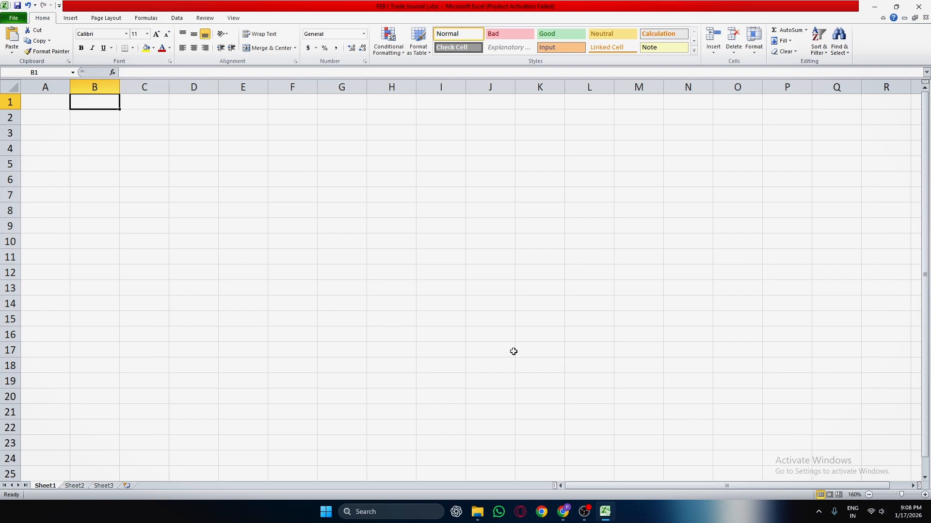
{"action": "left_click", "coordinate": [482, 299]}
{"action": "left_click_drag", "start_coordinate": [490, 198], "coordinate": [495, 207]}
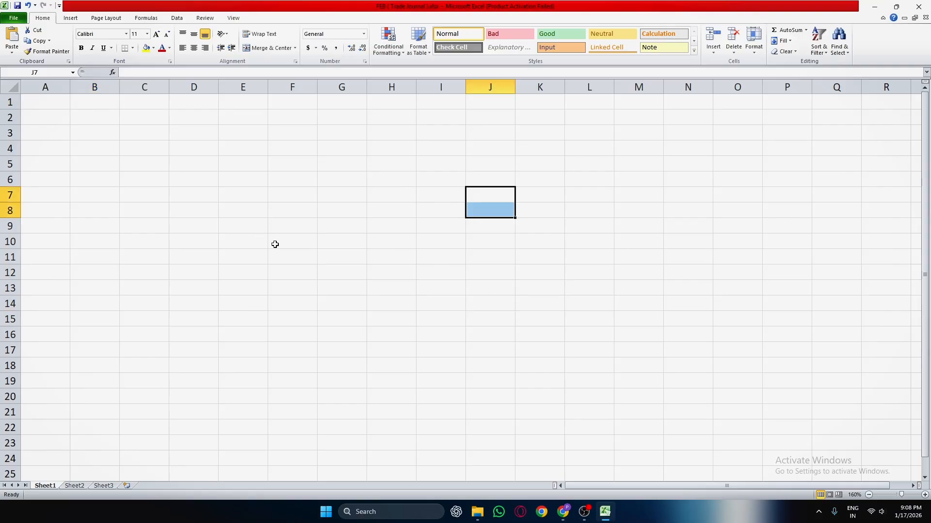
{"action": "left_click", "coordinate": [49, 102]}
{"action": "left_click", "coordinate": [143, 106]}
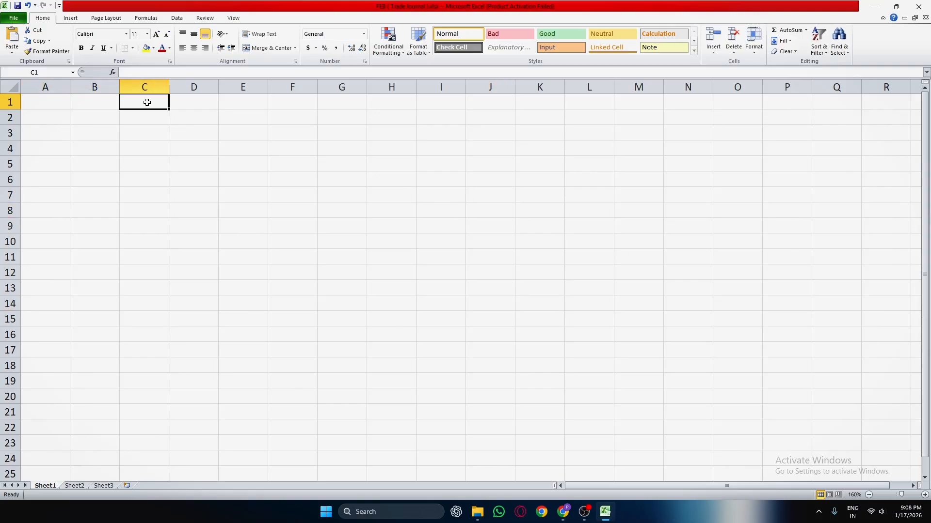
{"action": "left_click", "coordinate": [371, 117]}
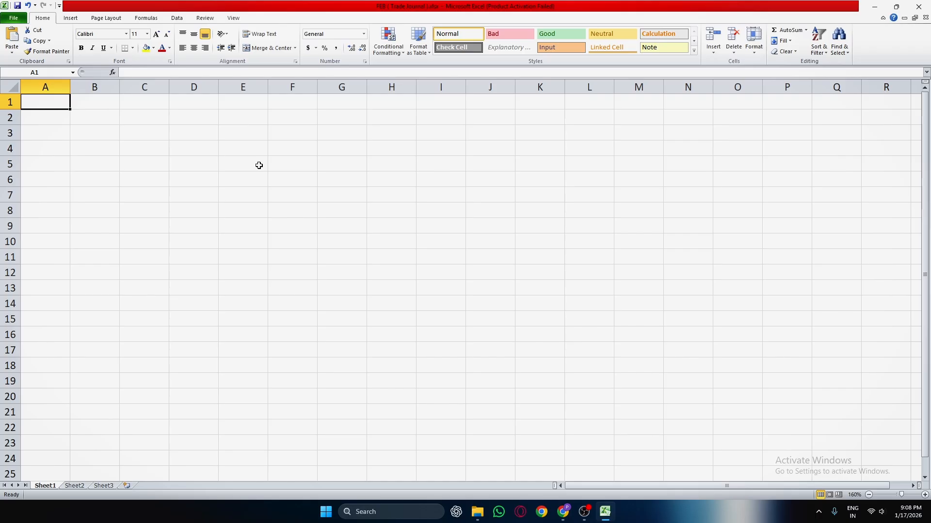
Enter the column headers DATE in A1 and TIME in B1
{"action": "type", "text": "DATE"}
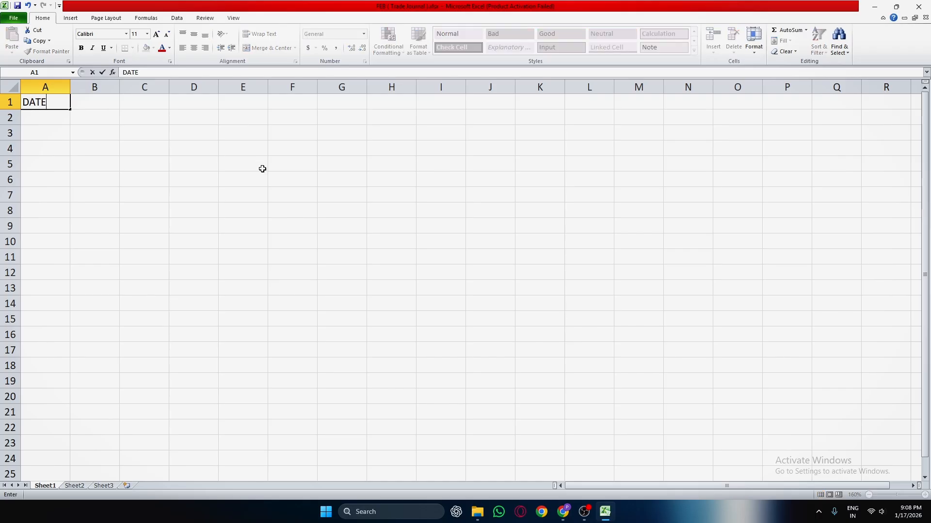
{"action": "left_click", "coordinate": [262, 169]}
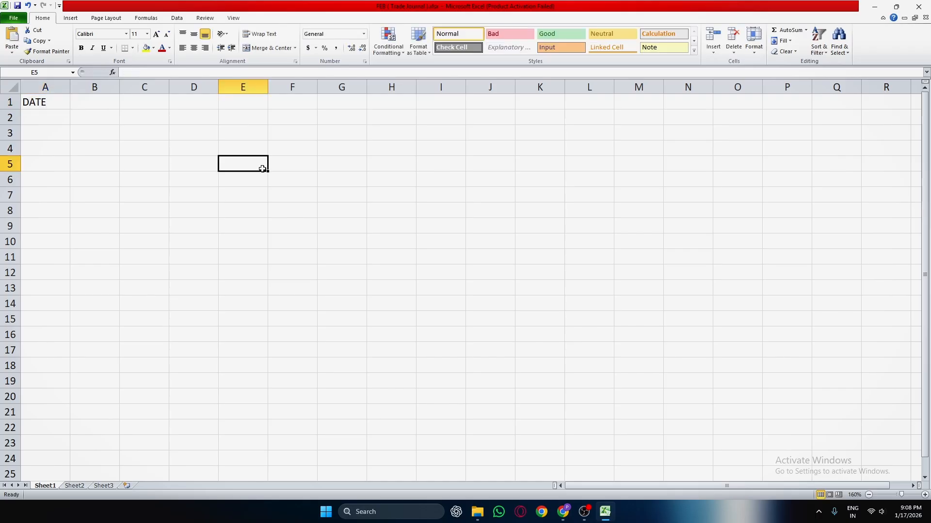
{"action": "left_click", "coordinate": [106, 105]}
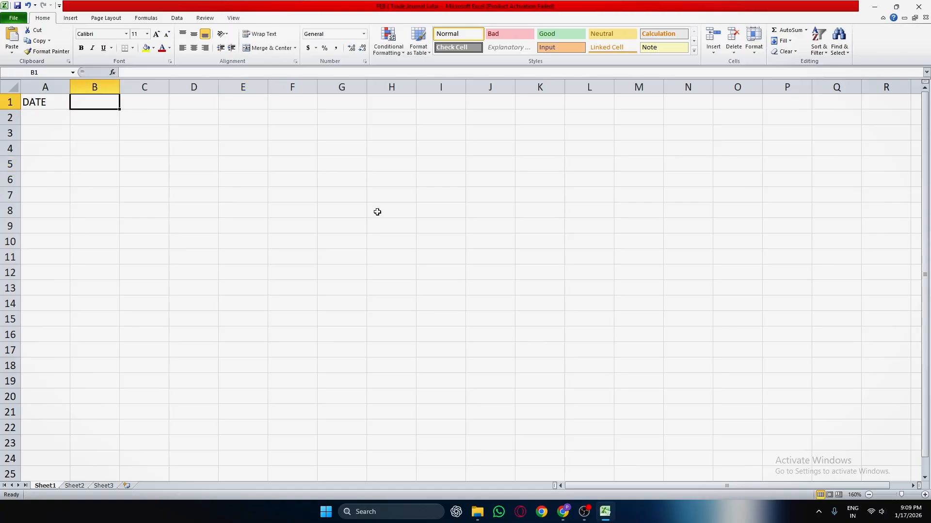
{"action": "type", "text": "TIME"}
{"action": "left_click", "coordinate": [379, 214]}
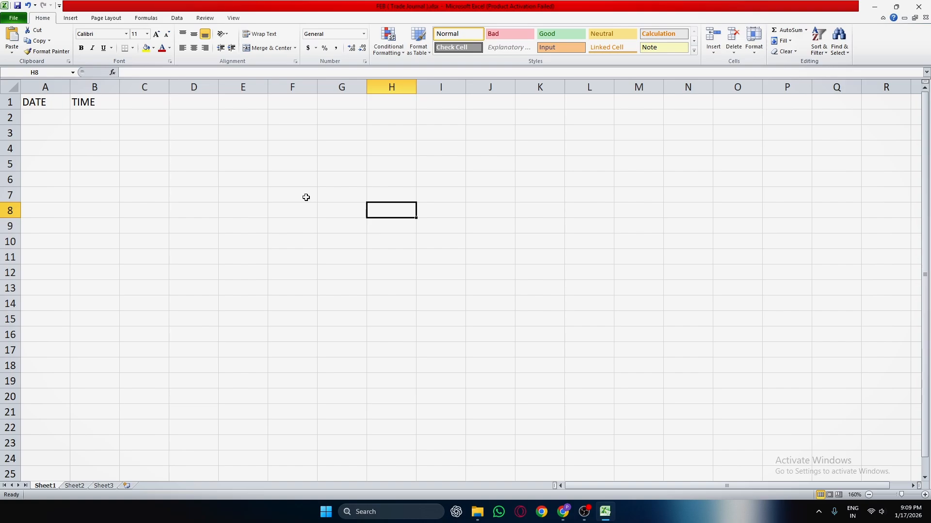
Add the column headers SYMBOL in C1 and DIRECTION in D1
{"action": "left_click", "coordinate": [150, 106]}
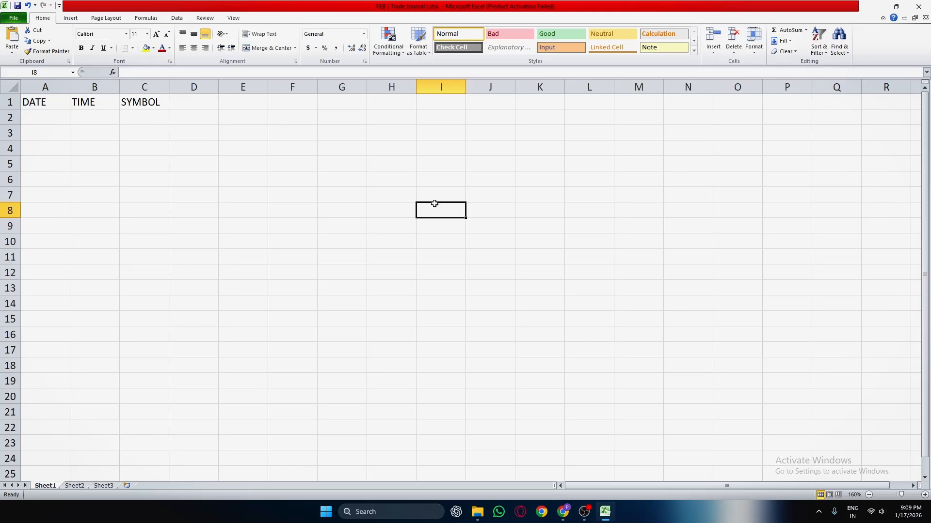
{"action": "left_click", "coordinate": [324, 166]}
{"action": "left_click", "coordinate": [206, 97]}
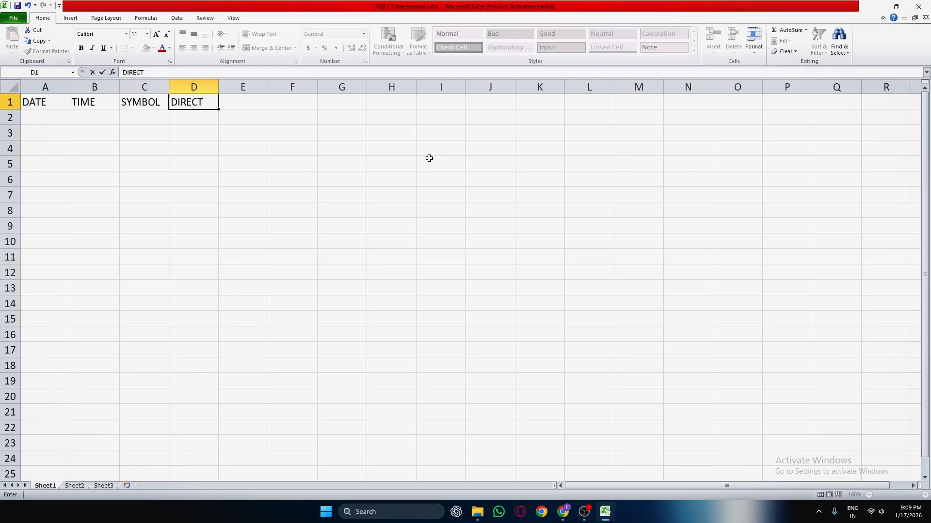
{"action": "type", "text": "ION"}
{"action": "left_click", "coordinate": [428, 169]}
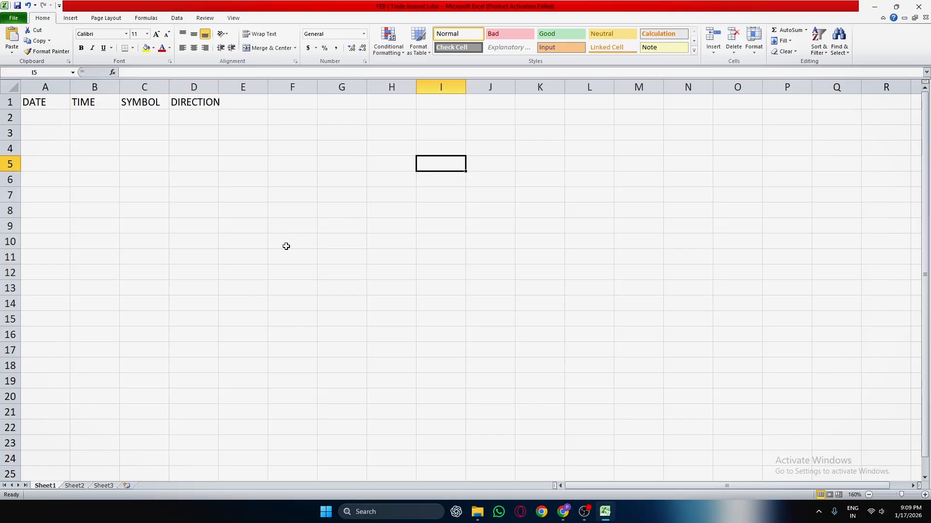
Append the letters "op" to the DIRECTION header in D1
{"action": "left_click", "coordinate": [197, 103]}
{"action": "left_click", "coordinate": [212, 122]}
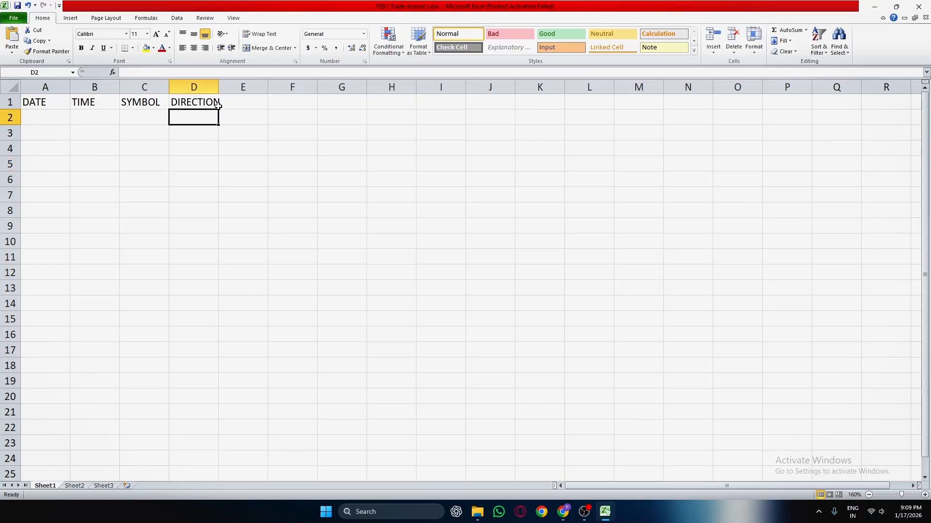
{"action": "left_click", "coordinate": [207, 100]}
{"action": "double_click", "coordinate": [216, 102]}
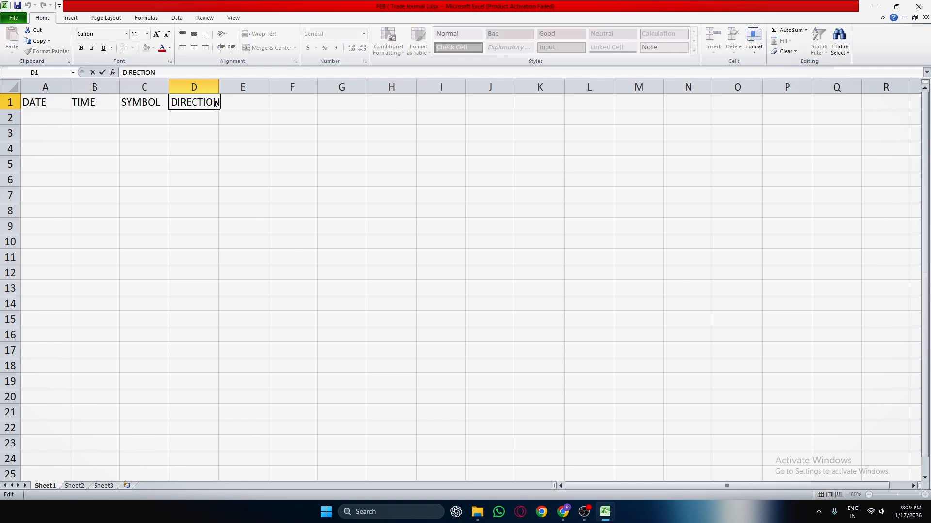
{"action": "type", "text": "op"}
{"action": "left_click", "coordinate": [239, 119]}
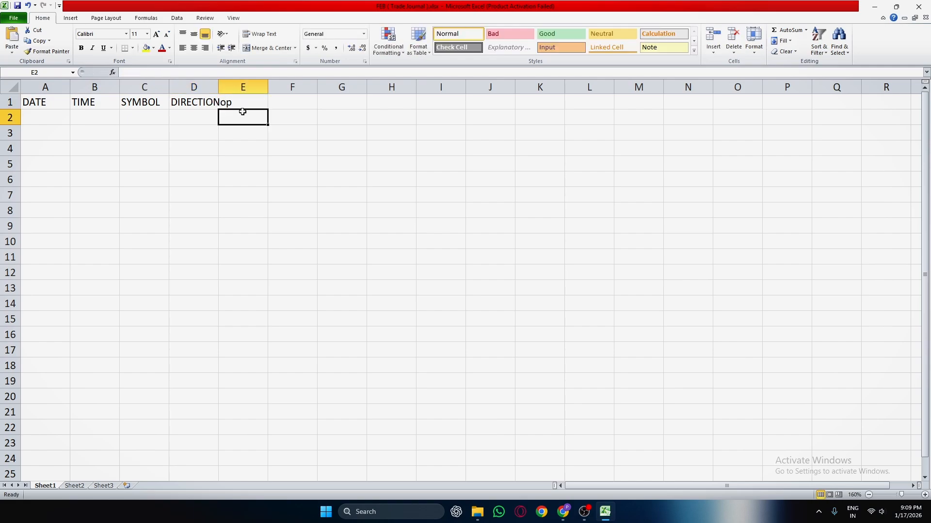
{"action": "left_click", "coordinate": [231, 160]}
{"action": "left_click", "coordinate": [242, 104]}
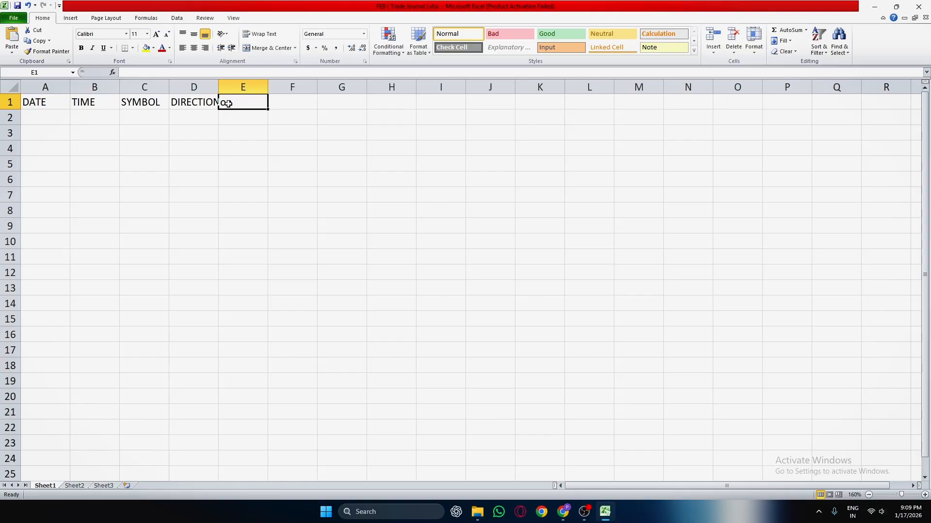
Widen column D so the whole header text in D1 fits inside the cell
{"action": "left_click", "coordinate": [194, 106]}
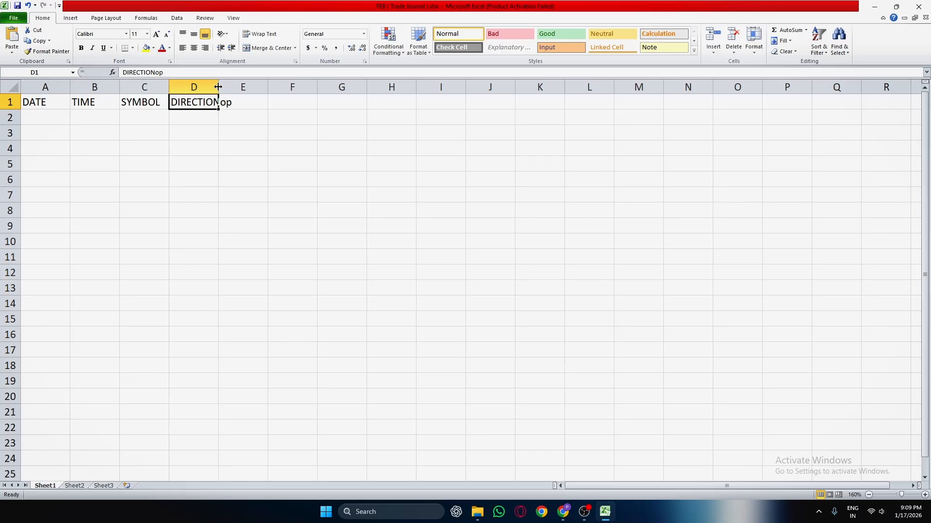
{"action": "left_click_drag", "start_coordinate": [218, 87], "coordinate": [237, 92]}
{"action": "left_click", "coordinate": [266, 172]}
Remove the extra letters "op" from the header in D1 so it reads DIRECTION
{"action": "double_click", "coordinate": [232, 103]}
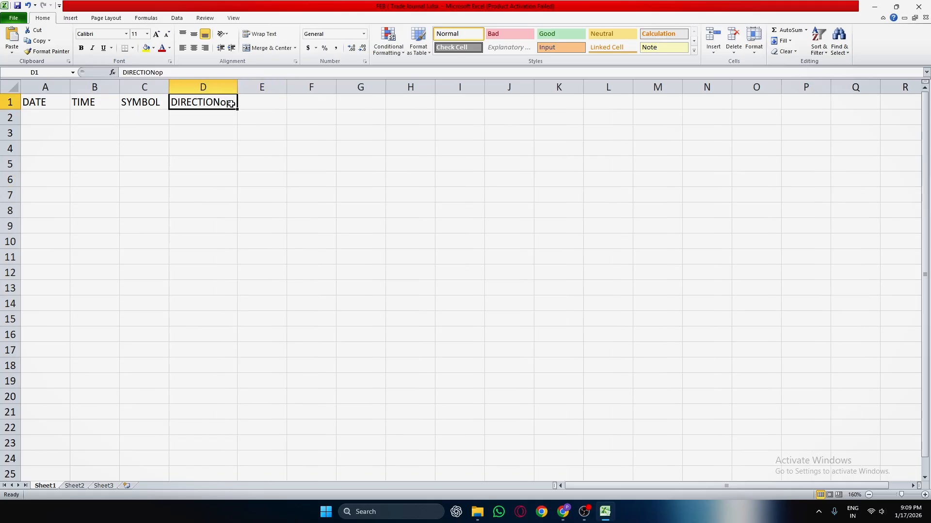
{"action": "left_click", "coordinate": [218, 135]}
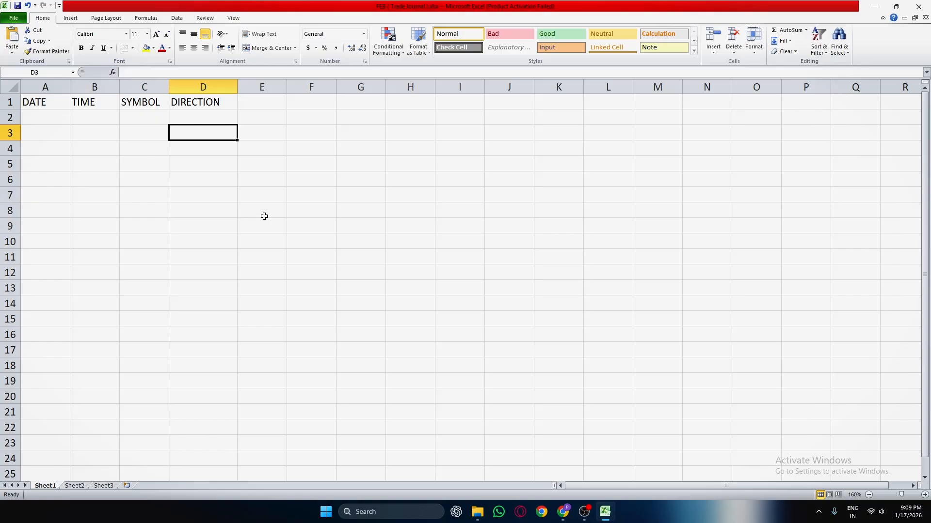
Add the column headers PROFIT in E1 and LOSS in F1
{"action": "left_click", "coordinate": [211, 196]}
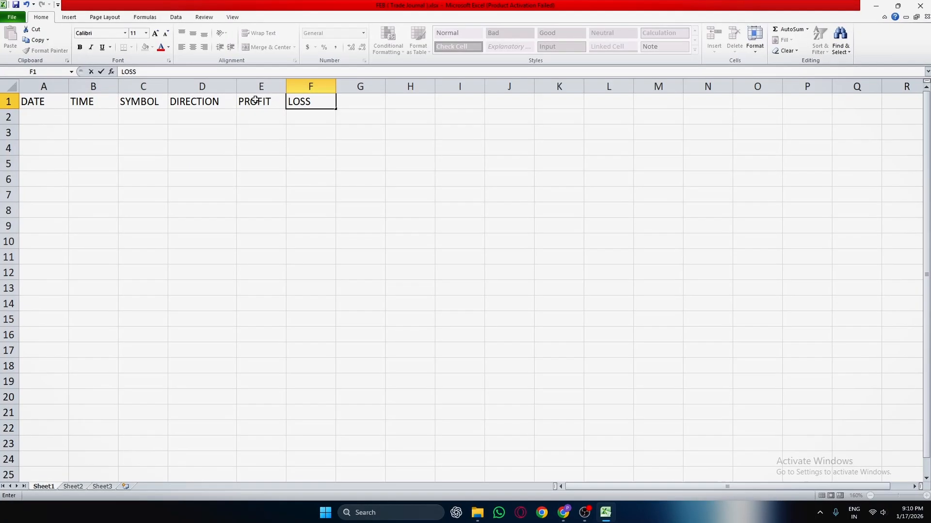
{"action": "left_click", "coordinate": [365, 104]}
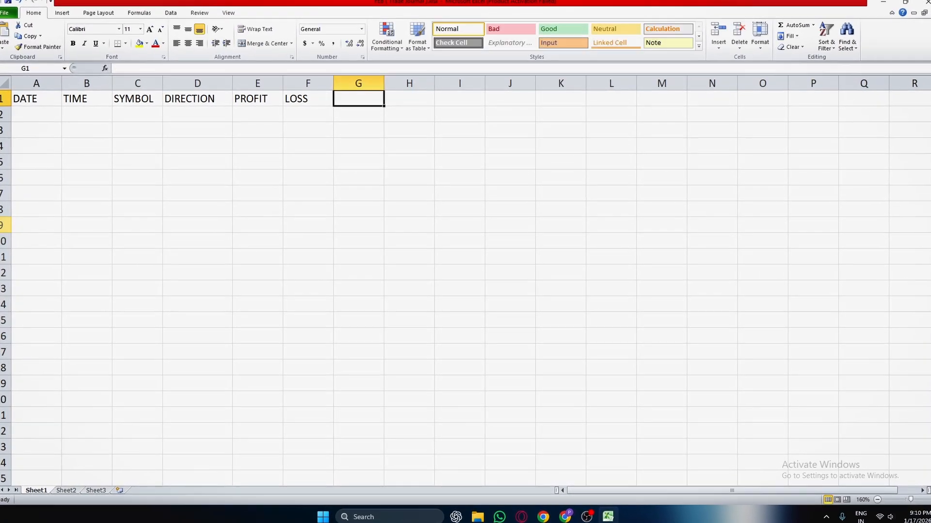
{"action": "key", "text": "Tab"}
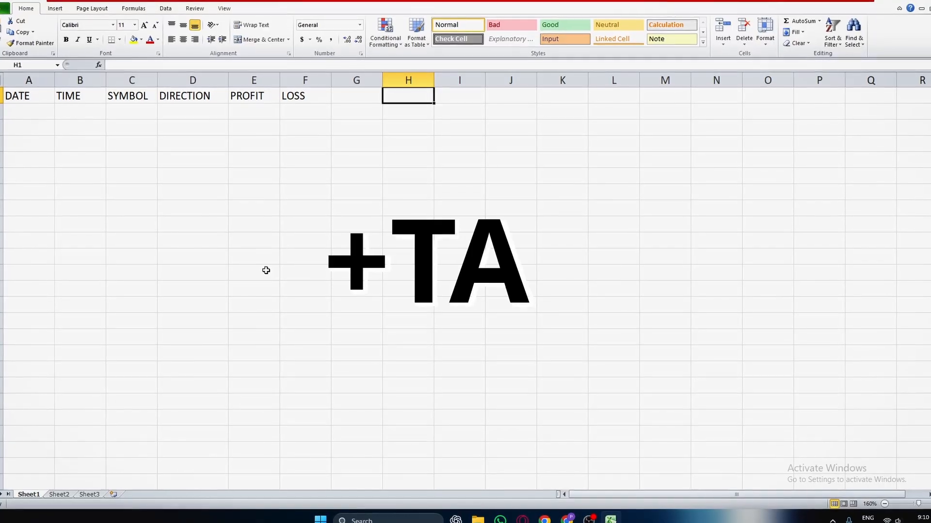
{"action": "key", "text": "Tab"}
{"action": "key", "text": "Tab"}
{"action": "key", "text": "Tab"}
{"action": "key", "text": "Tab"}
{"action": "left_click", "coordinate": [301, 181]}
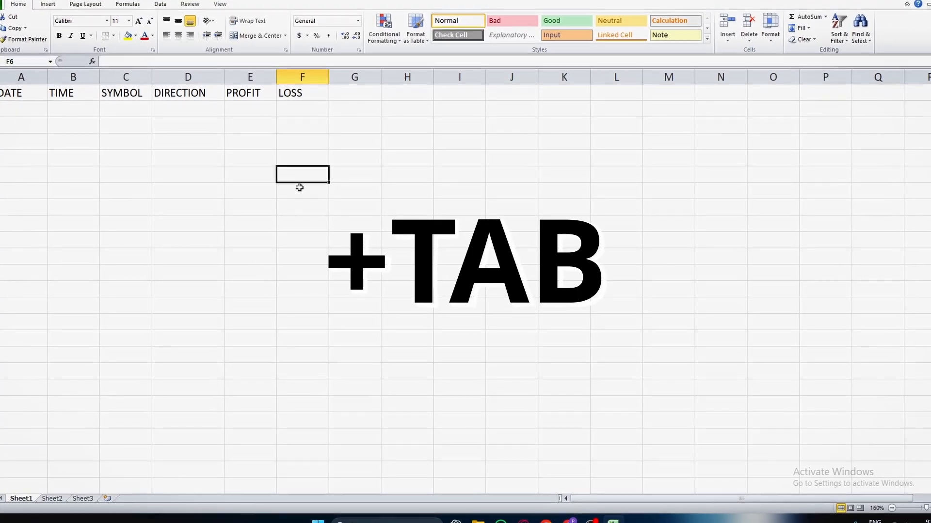
{"action": "key", "text": "Tab"}
{"action": "key", "text": "Tab"}
{"action": "left_click", "coordinate": [343, 207]}
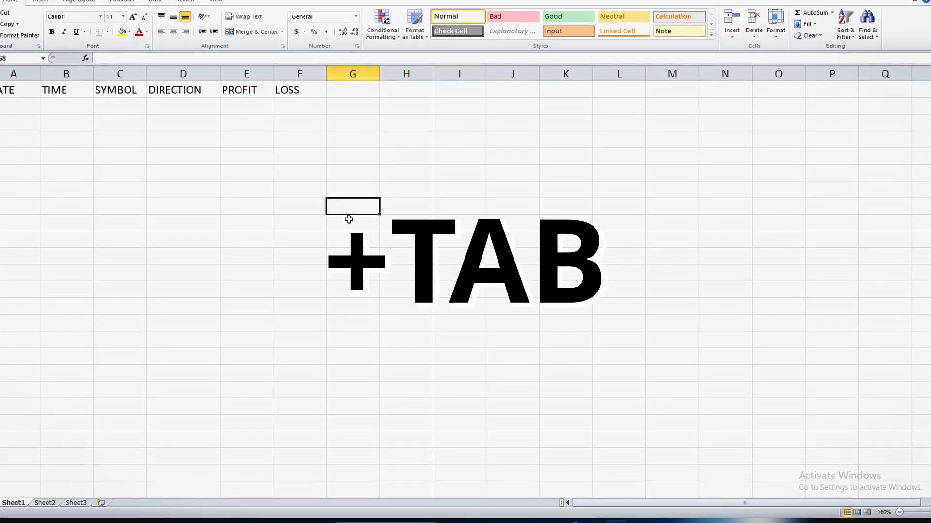
{"action": "key", "text": "Tab"}
{"action": "left_click", "coordinate": [368, 238]}
{"action": "key", "text": "Tab"}
{"action": "left_click", "coordinate": [343, 141]}
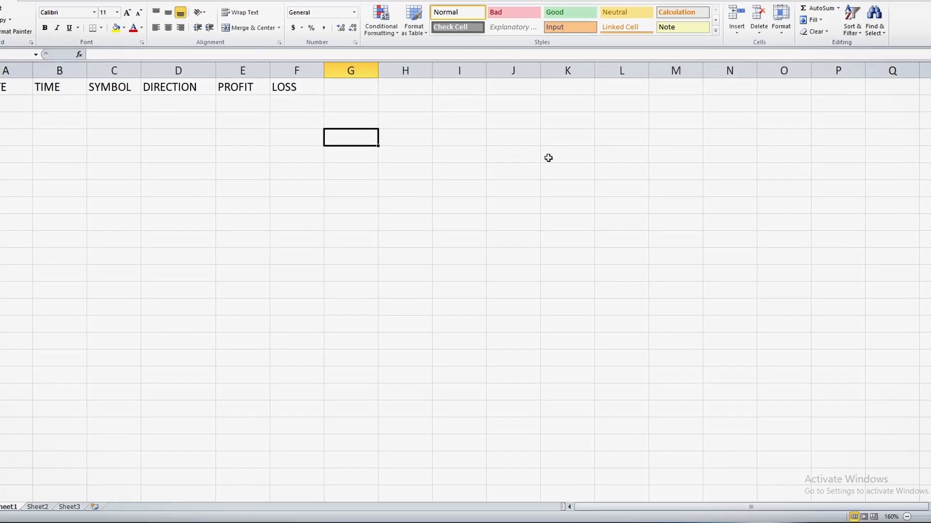
{"action": "left_click", "coordinate": [572, 134]}
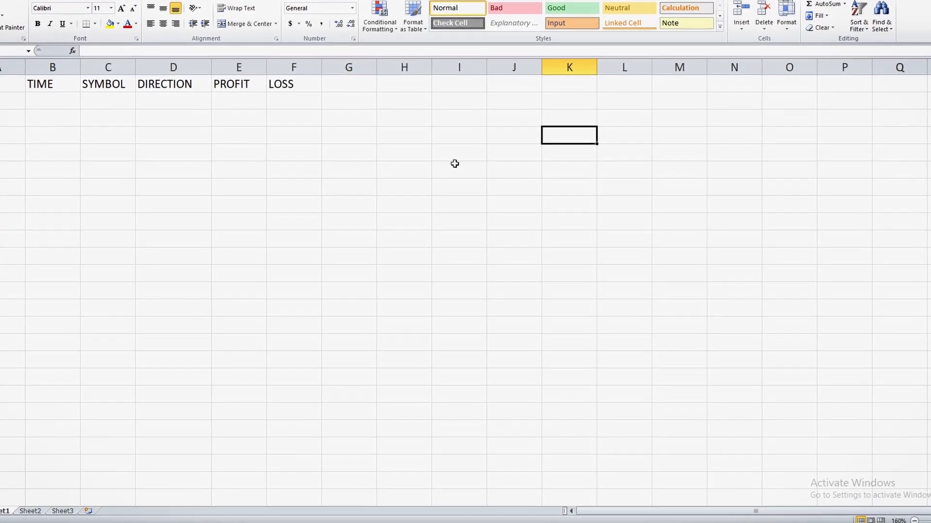
{"action": "left_click_drag", "start_coordinate": [333, 88], "coordinate": [335, 103]}
{"action": "left_click", "coordinate": [313, 133]}
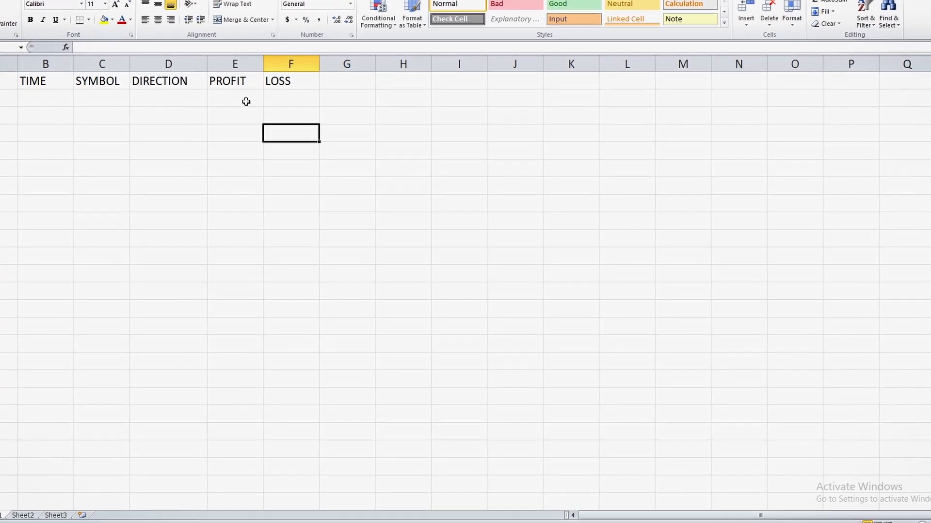
{"action": "left_click", "coordinate": [244, 83]}
{"action": "left_click", "coordinate": [289, 84]}
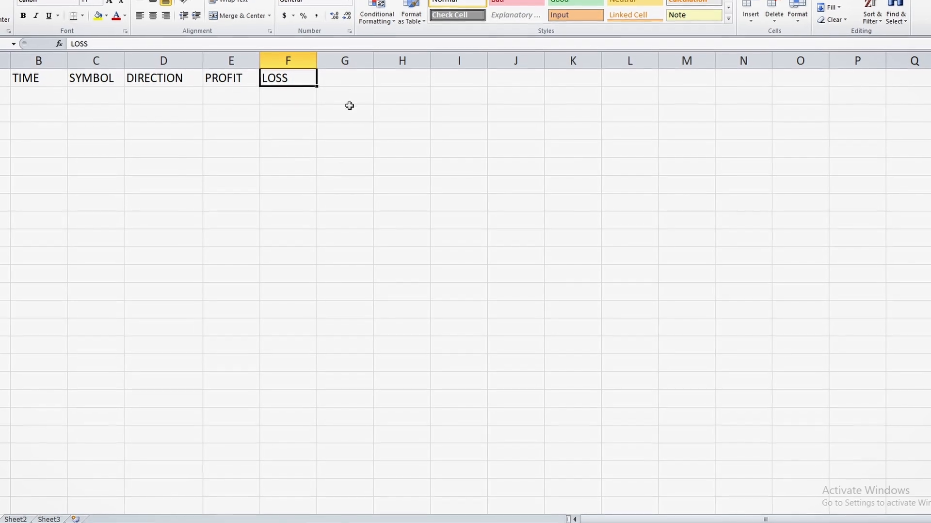
Enter the column header TOTAL CAPITAL in G1 and widen column G to fit it
{"action": "left_click", "coordinate": [355, 78]}
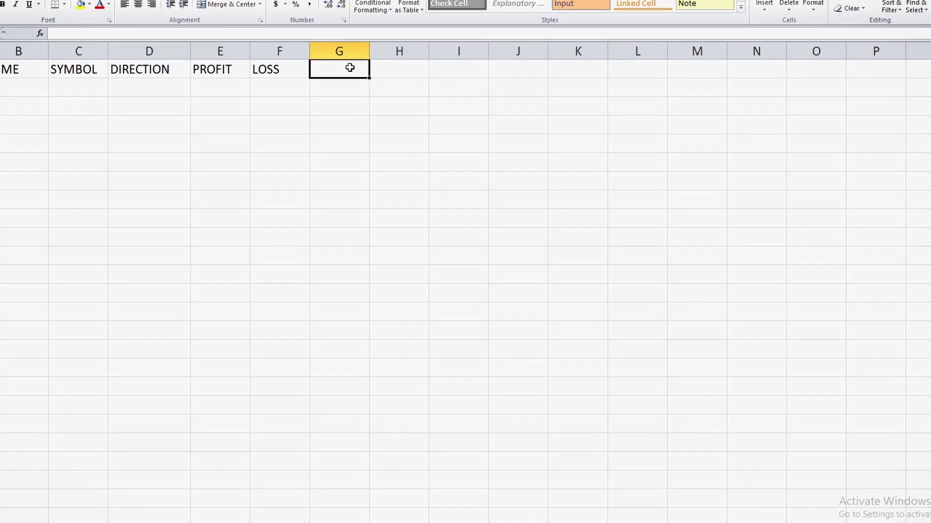
{"action": "type", "text": "TOTAL CAPITAL"}
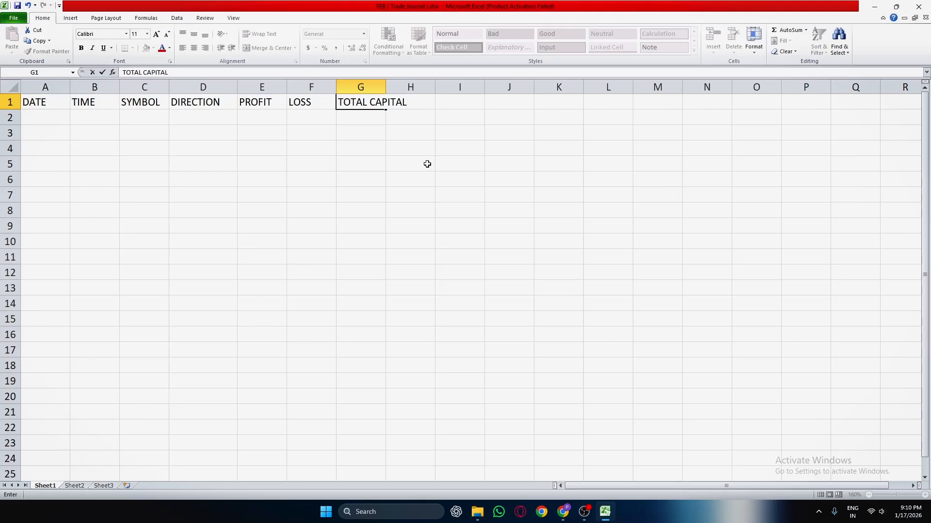
{"action": "left_click", "coordinate": [426, 164]}
{"action": "left_click", "coordinate": [363, 104]}
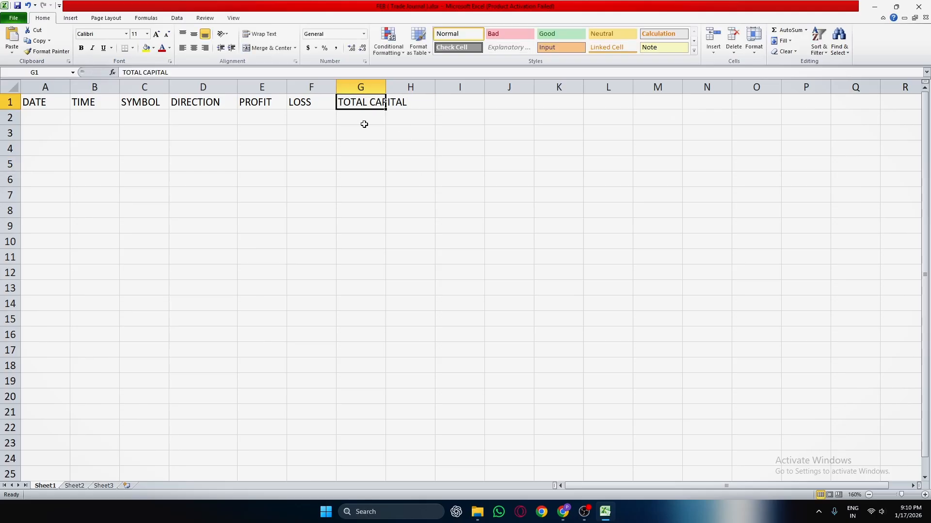
{"action": "left_click_drag", "start_coordinate": [385, 89], "coordinate": [414, 89]}
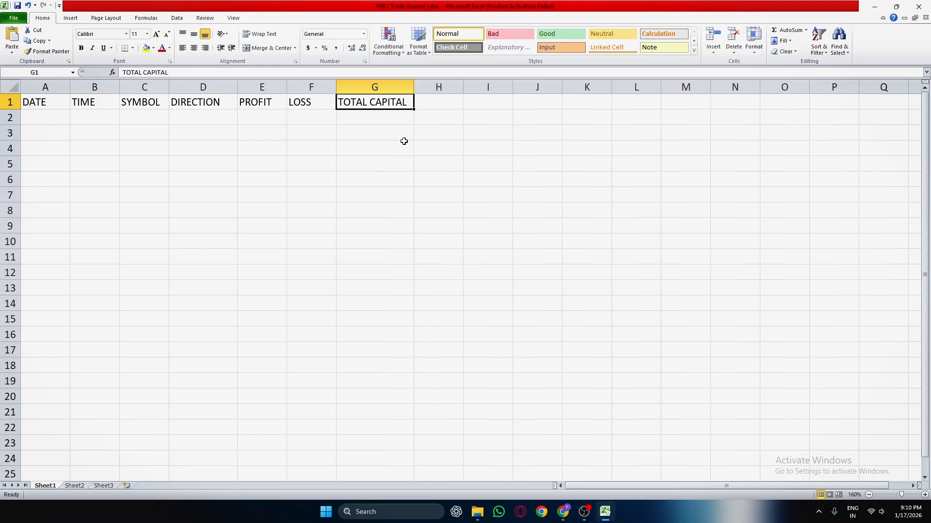
{"action": "left_click", "coordinate": [400, 204]}
{"action": "left_click_drag", "start_coordinate": [539, 198], "coordinate": [539, 207]}
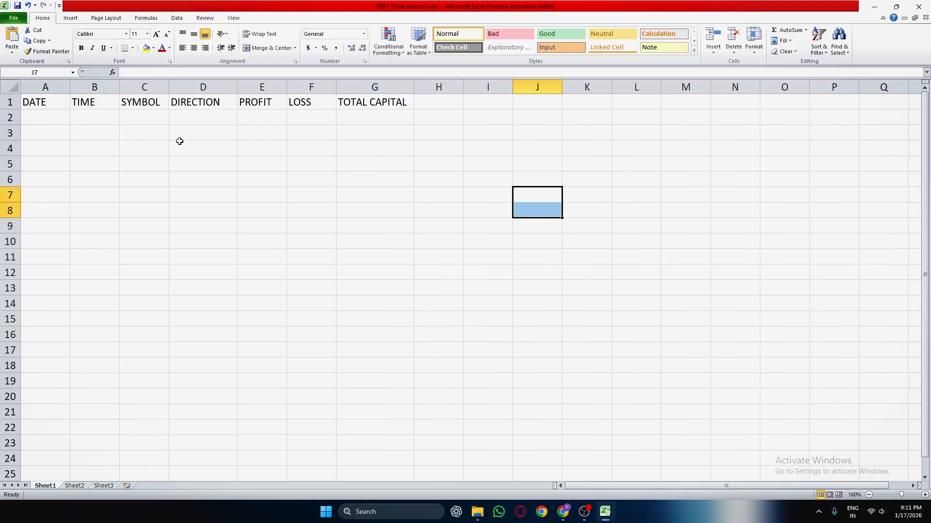
{"action": "left_click", "coordinate": [198, 178]}
{"action": "left_click", "coordinate": [322, 199]}
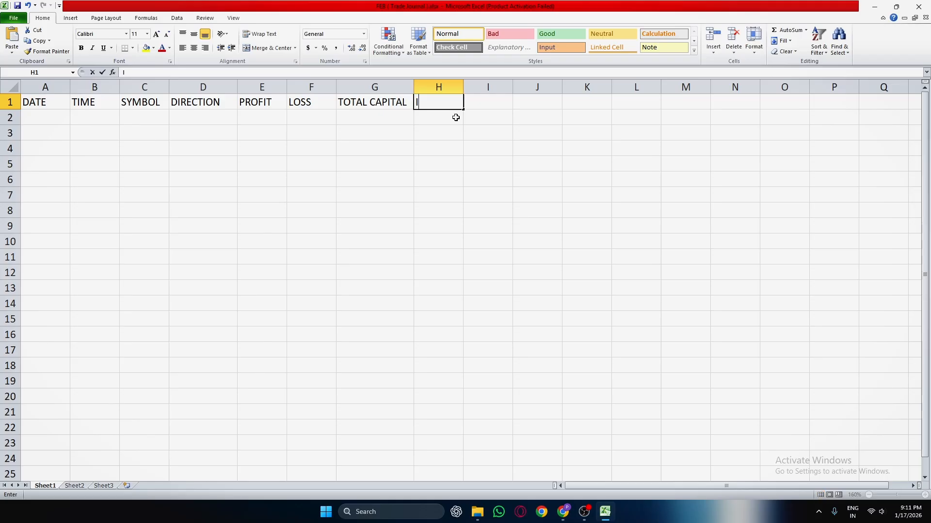
Add the column header IMPO in H1, beside TOTAL CAPITAL
{"action": "type", "text": "MPO"}
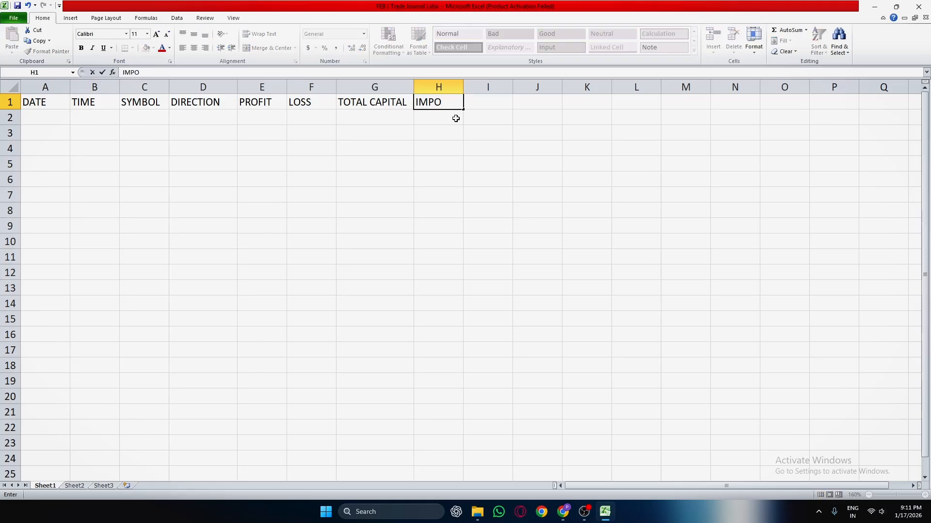
{"action": "left_click", "coordinate": [456, 118]}
{"action": "left_click", "coordinate": [493, 175]}
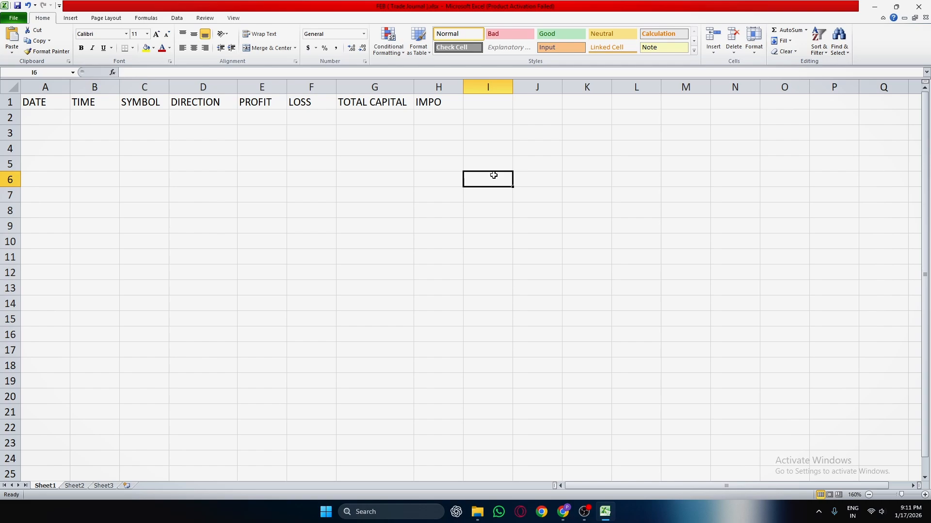
{"action": "left_click", "coordinate": [446, 101]}
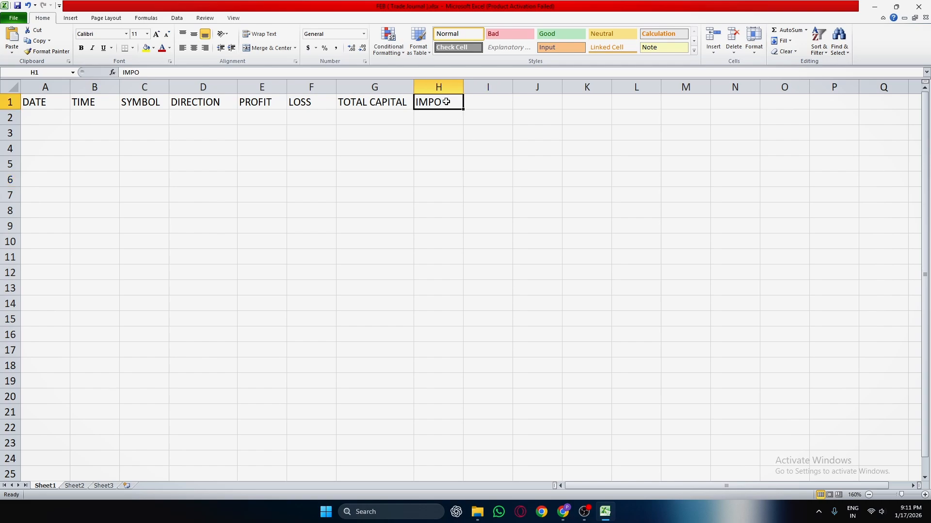
{"action": "left_click", "coordinate": [451, 146]}
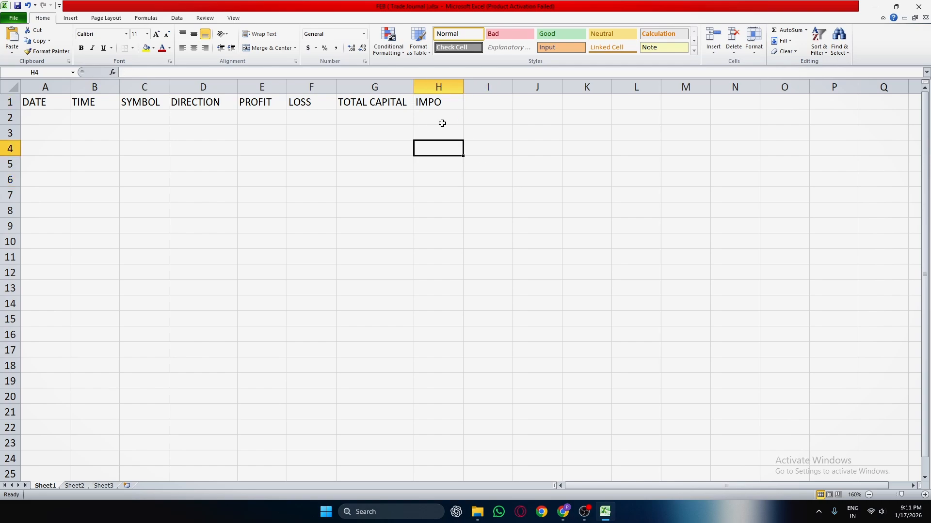
{"action": "left_click_drag", "start_coordinate": [451, 121], "coordinate": [438, 261]}
{"action": "left_click", "coordinate": [427, 146]}
{"action": "left_click", "coordinate": [387, 236]}
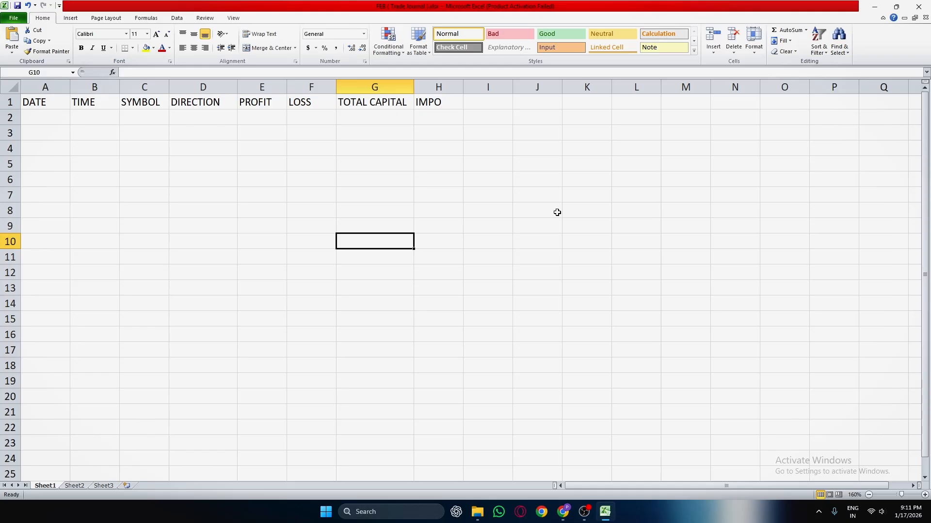
{"action": "left_click", "coordinate": [557, 212]}
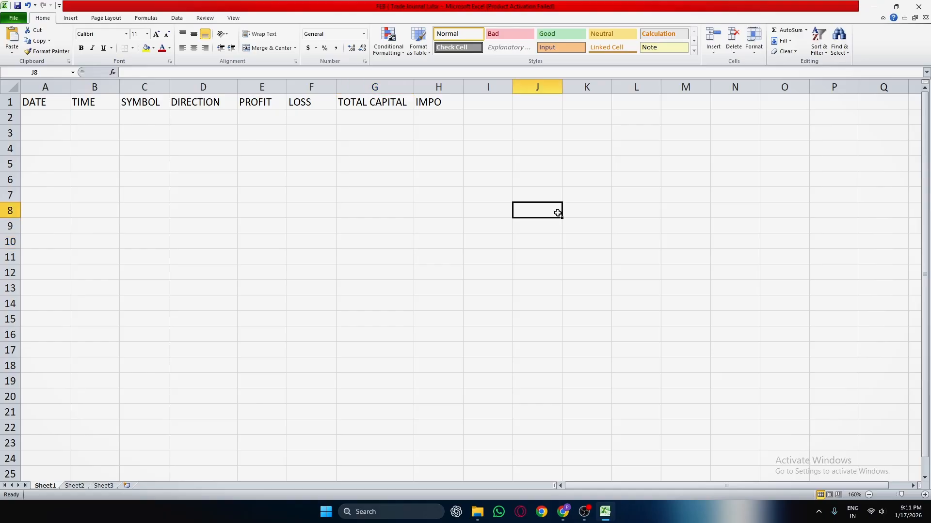
{"action": "left_click", "coordinate": [464, 198]}
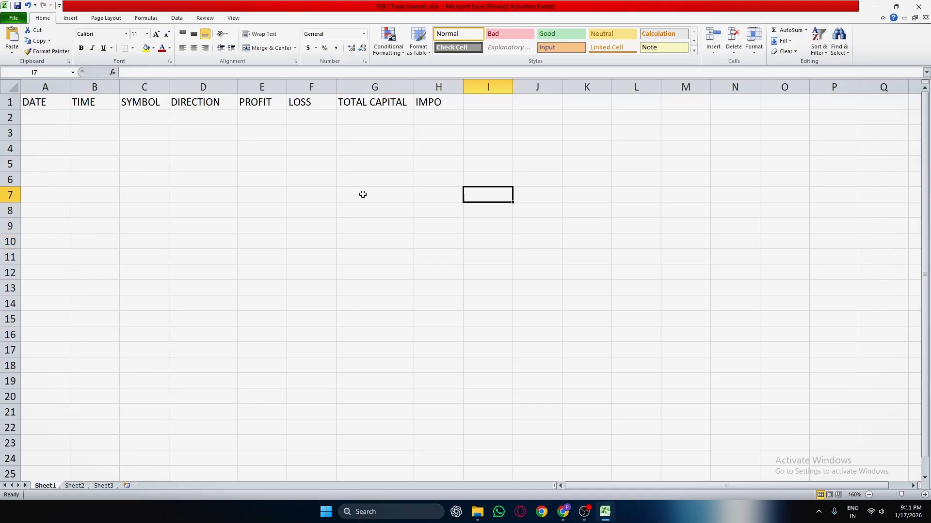
{"action": "left_click_drag", "start_coordinate": [499, 102], "coordinate": [686, 107]}
{"action": "left_click", "coordinate": [689, 147]}
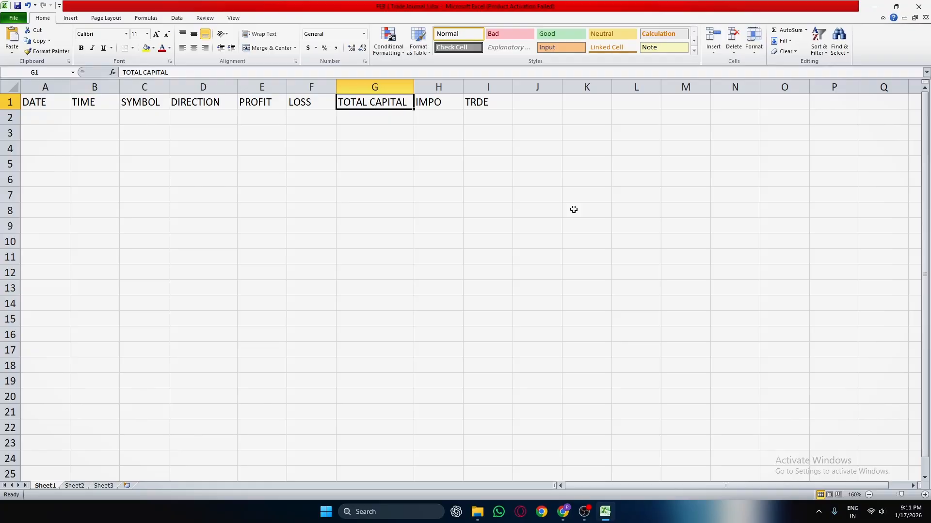
Correct the misspelled column header in I1 to TRADE
{"action": "key", "text": "Right"}
{"action": "key", "text": "Right"}
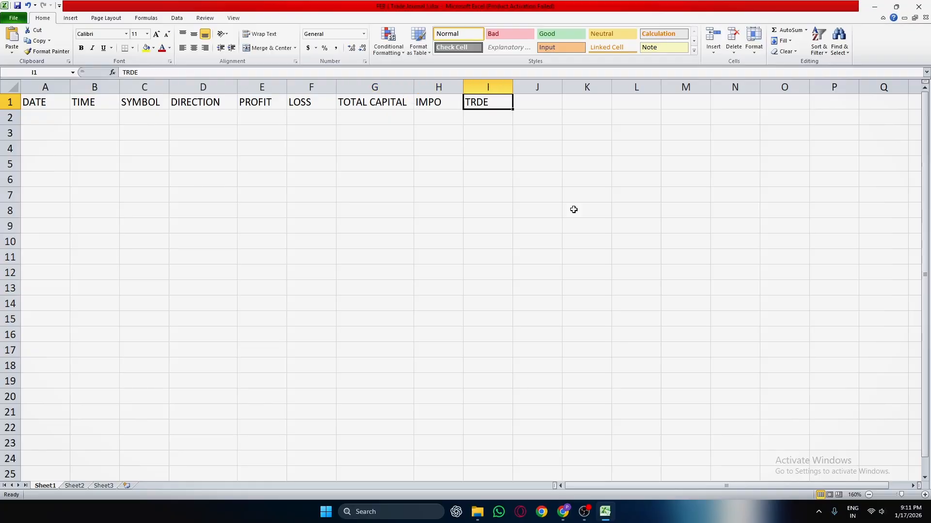
{"action": "double_click", "coordinate": [487, 103]}
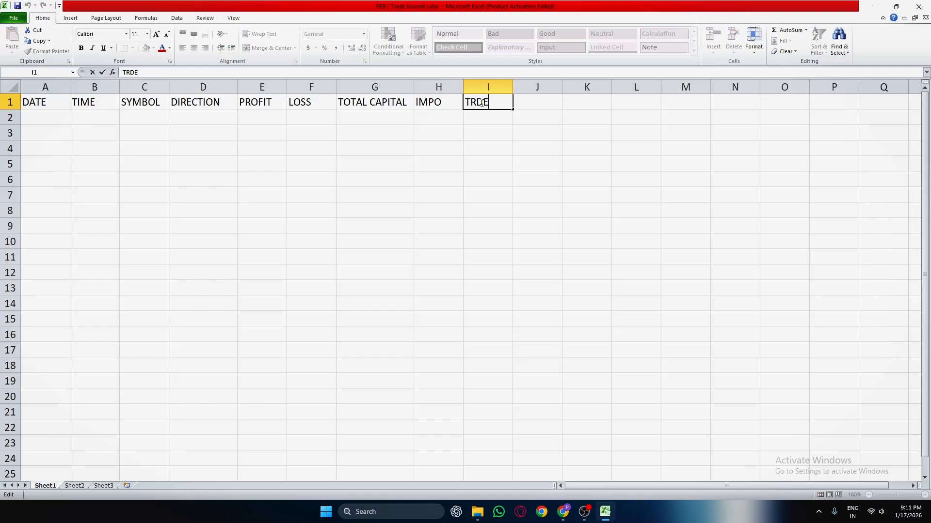
{"action": "key", "text": "Left"}
{"action": "key", "text": "Left"}
{"action": "type", "text": "A"}
{"action": "left_click", "coordinate": [563, 139]}
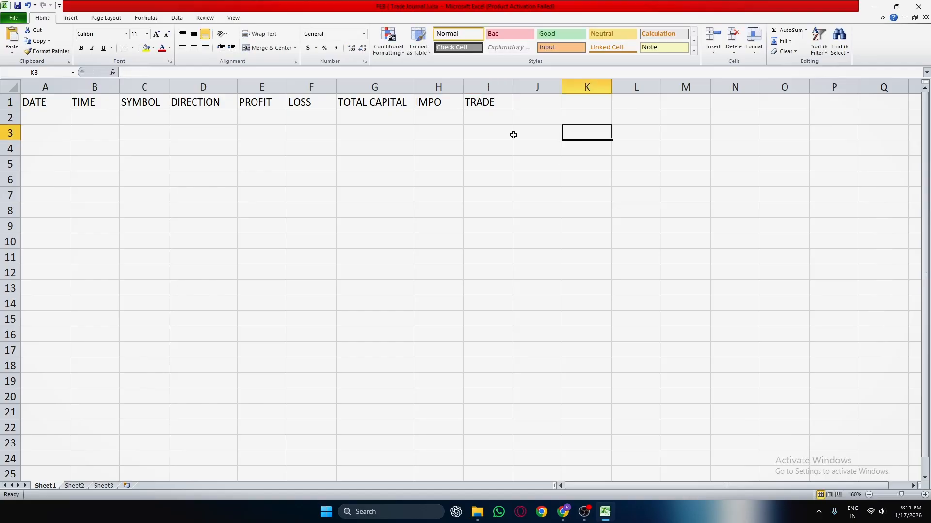
{"action": "left_click", "coordinate": [490, 101]}
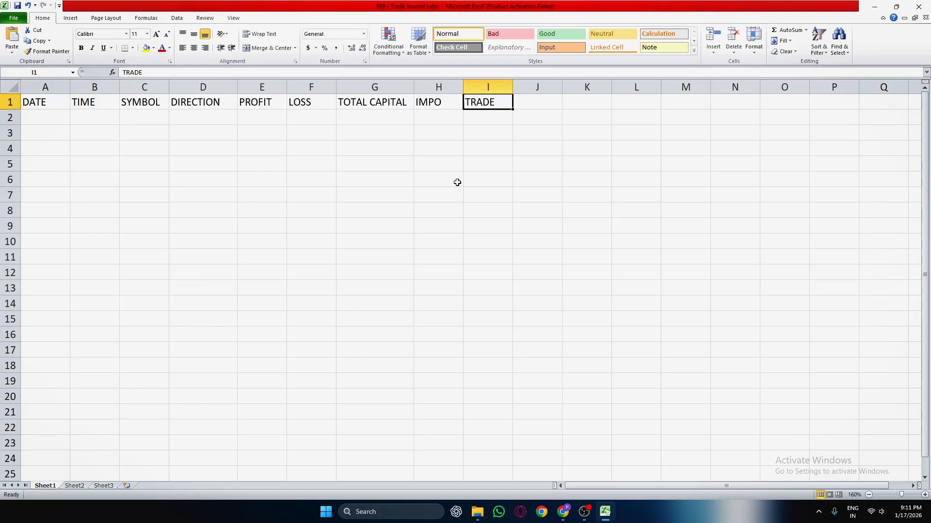
{"action": "left_click", "coordinate": [468, 116]}
{"action": "left_click", "coordinate": [493, 184]}
{"action": "left_click", "coordinate": [500, 303]}
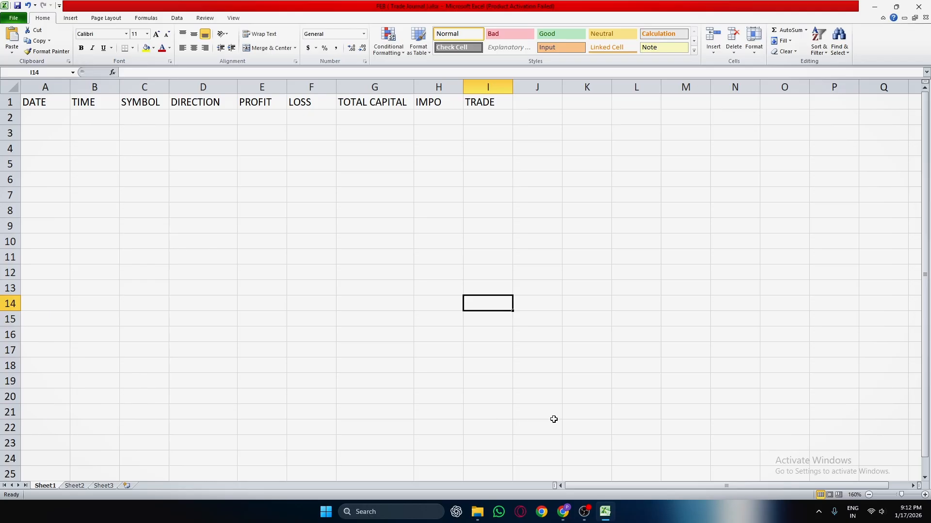
Enter the trade numbers 1 in I2 and 2 in I3 under the TRADE header
{"action": "left_click", "coordinate": [491, 117]}
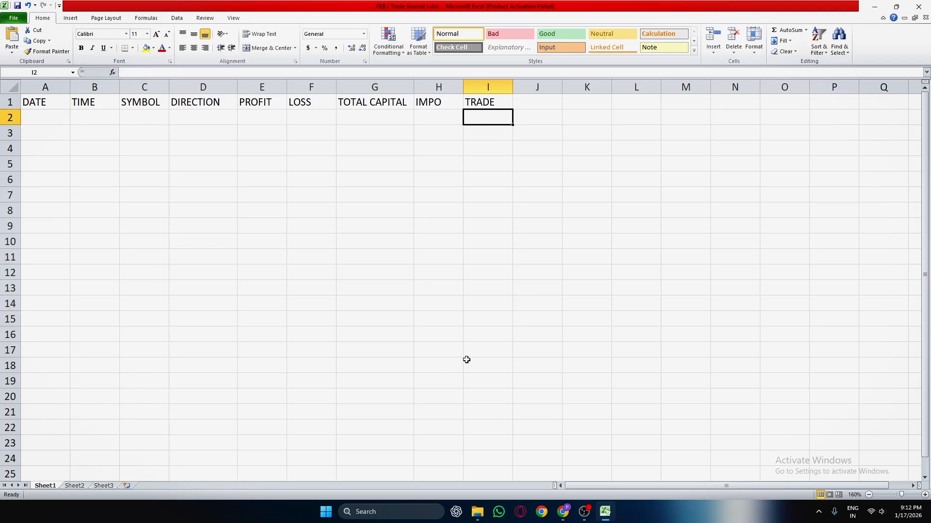
{"action": "type", "text": "1"}
{"action": "key", "text": "Return"}
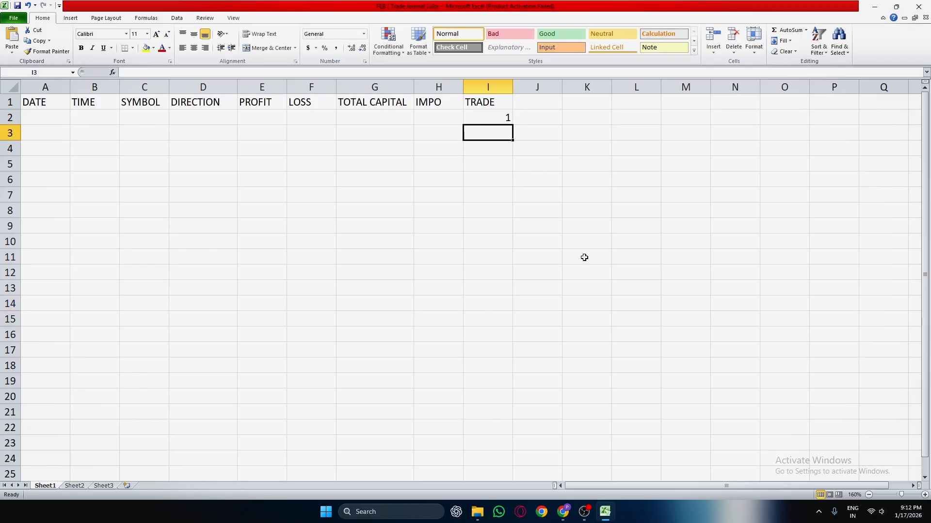
{"action": "type", "text": "2"}
{"action": "left_click", "coordinate": [472, 191]}
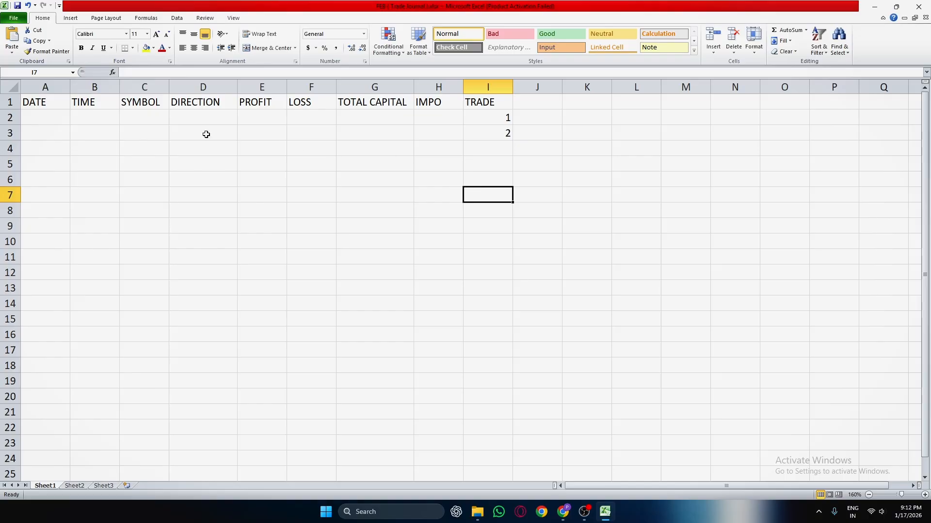
{"action": "left_click", "coordinate": [56, 133]}
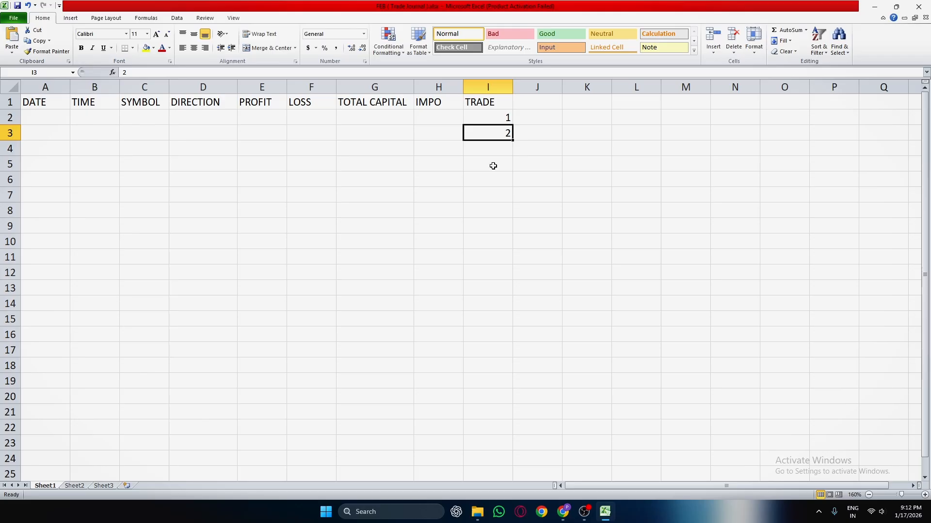
Clear the number in I3, then merge and centre I3:I4 to hold trade number 2
{"action": "left_click", "coordinate": [504, 185]}
{"action": "left_click", "coordinate": [498, 138]}
{"action": "key", "text": "BackSpace"}
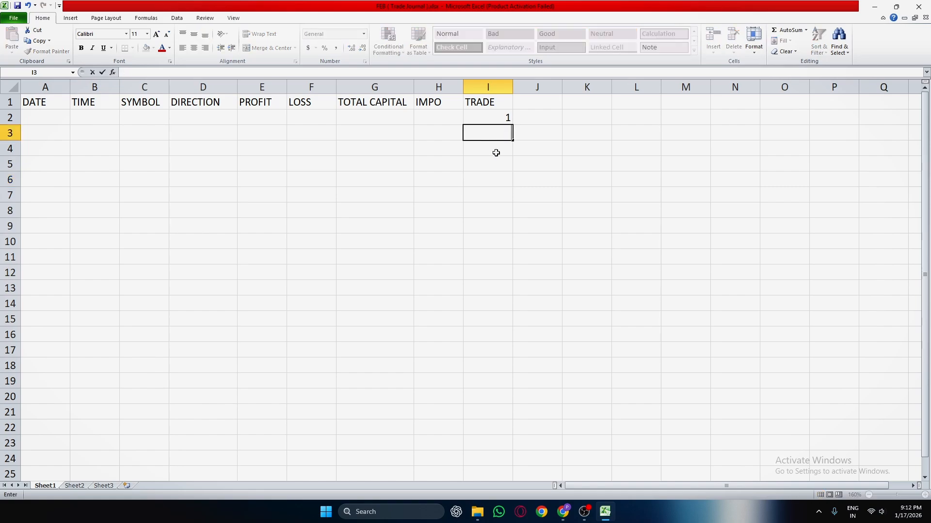
{"action": "left_click_drag", "start_coordinate": [495, 153], "coordinate": [501, 135]}
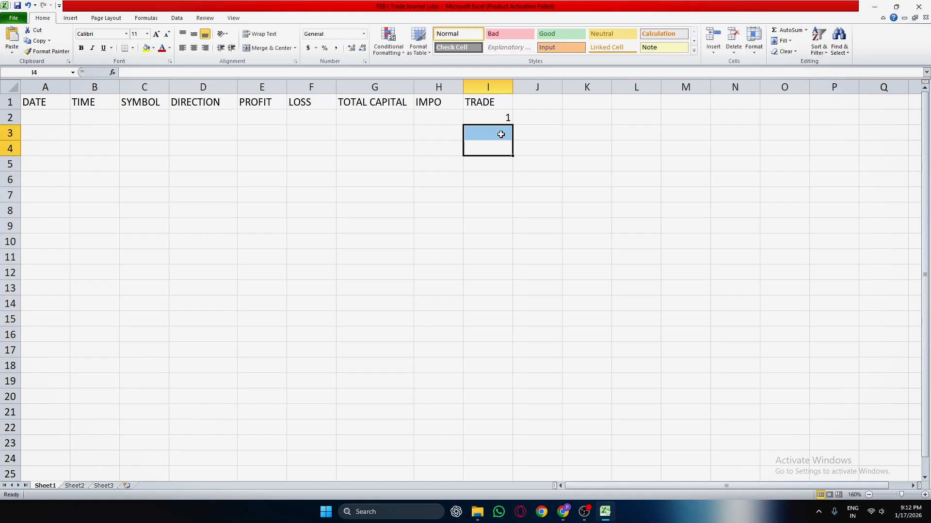
{"action": "left_click", "coordinate": [273, 48]}
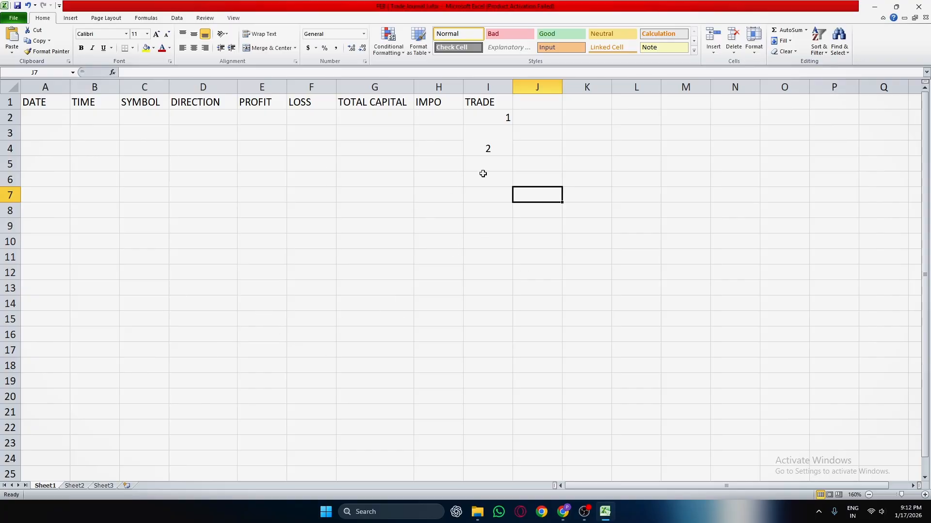
Centre the journal cells below the headers in columns A to I both horizontally and vertically
{"action": "left_click_drag", "start_coordinate": [495, 113], "coordinate": [43, 458]}
{"action": "scroll", "coordinate": [287, 291], "scroll_direction": "up", "scroll_amount": 2}
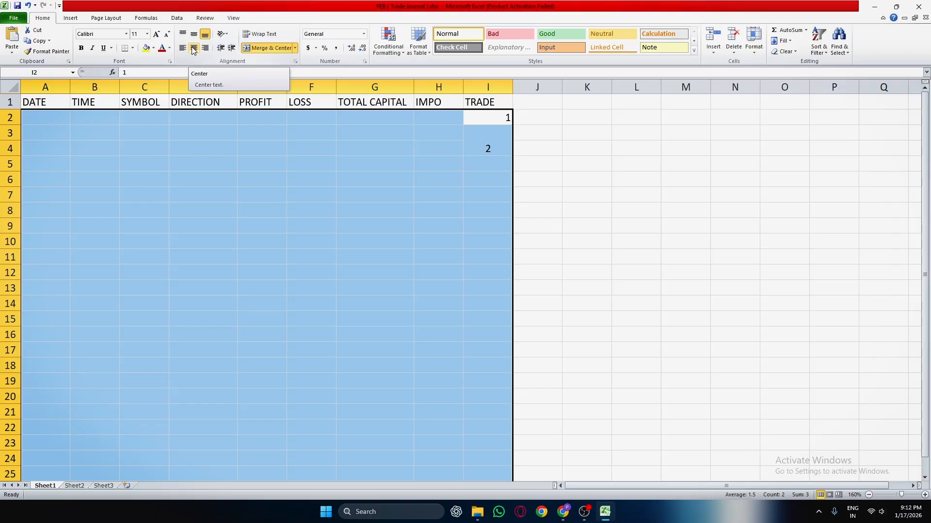
{"action": "left_click", "coordinate": [193, 48]}
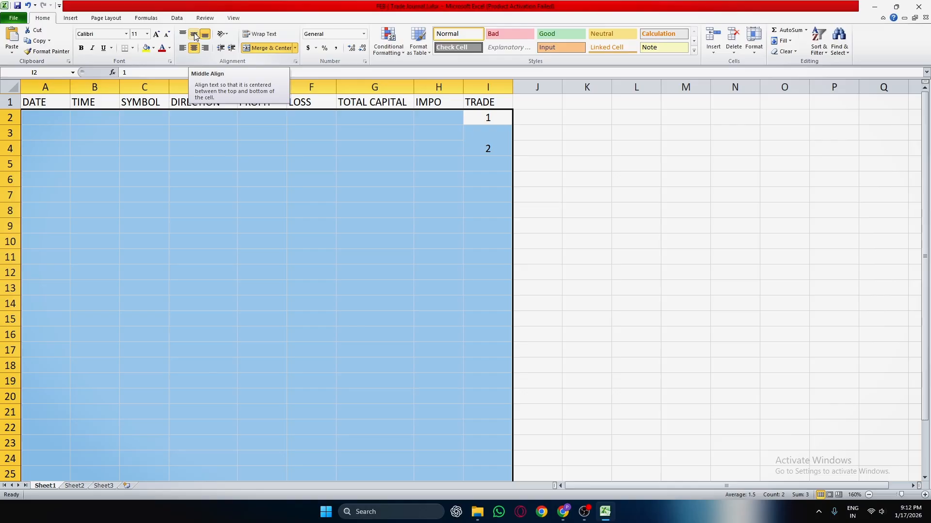
{"action": "left_click", "coordinate": [194, 36]}
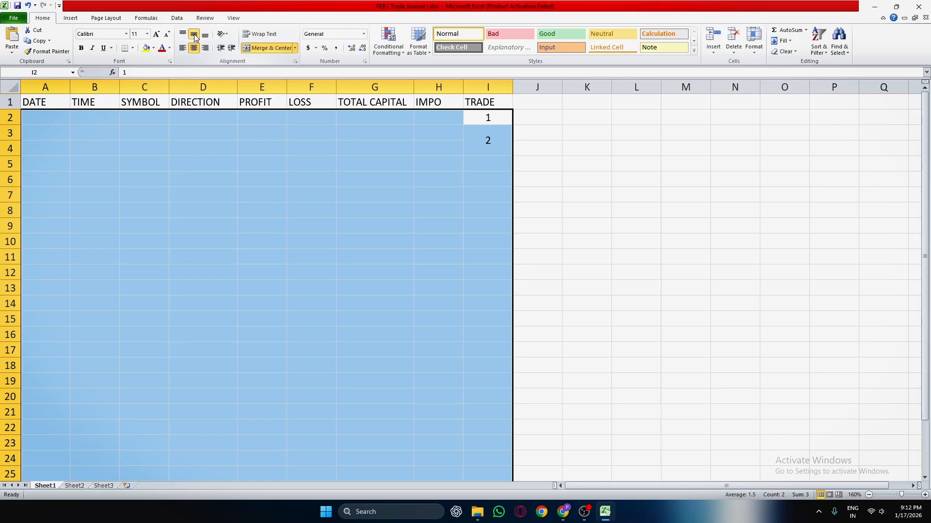
{"action": "left_click", "coordinate": [432, 185]}
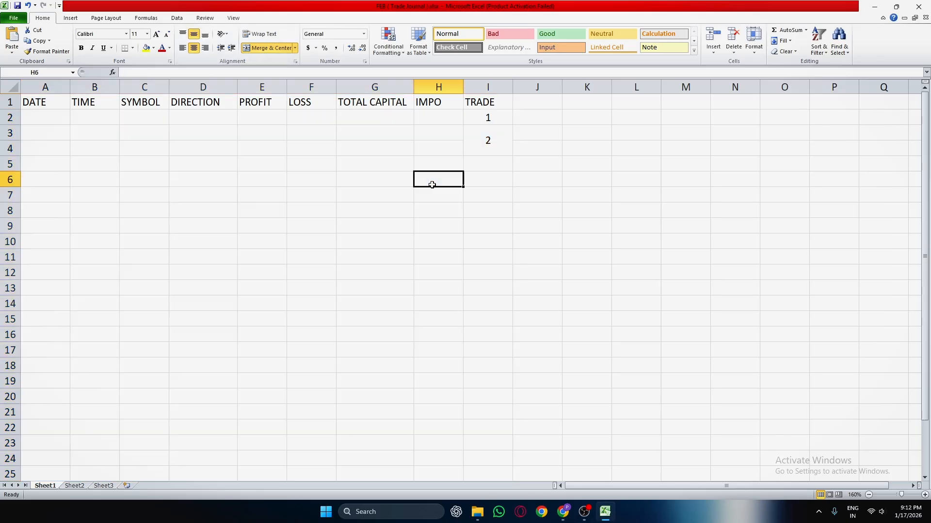
Test the centred alignment by entering d in D9, ed in B10 and ff in F5
{"action": "left_click", "coordinate": [204, 196]}
{"action": "left_click_drag", "start_coordinate": [221, 291], "coordinate": [230, 303]}
{"action": "left_click_drag", "start_coordinate": [204, 230], "coordinate": [206, 237]}
{"action": "left_click", "coordinate": [418, 224]}
{"action": "left_click", "coordinate": [221, 227]}
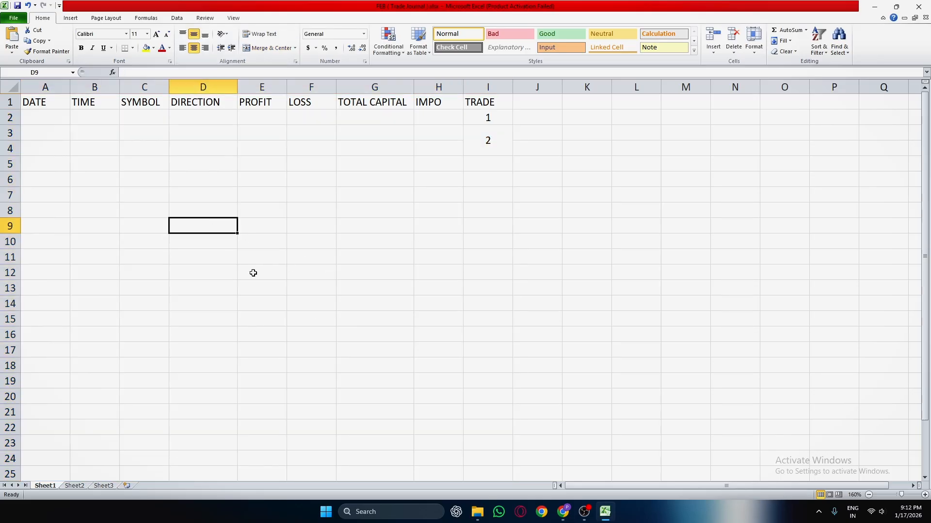
{"action": "type", "text": "d"}
{"action": "left_click", "coordinate": [97, 242]}
{"action": "type", "text": "ed"}
{"action": "left_click", "coordinate": [313, 165]}
{"action": "type", "text": "ff"}
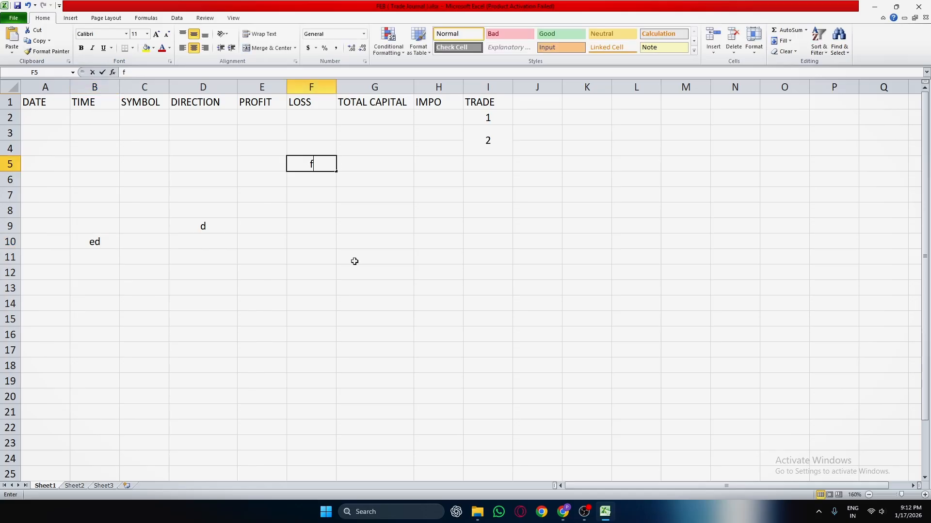
{"action": "left_click", "coordinate": [243, 298]}
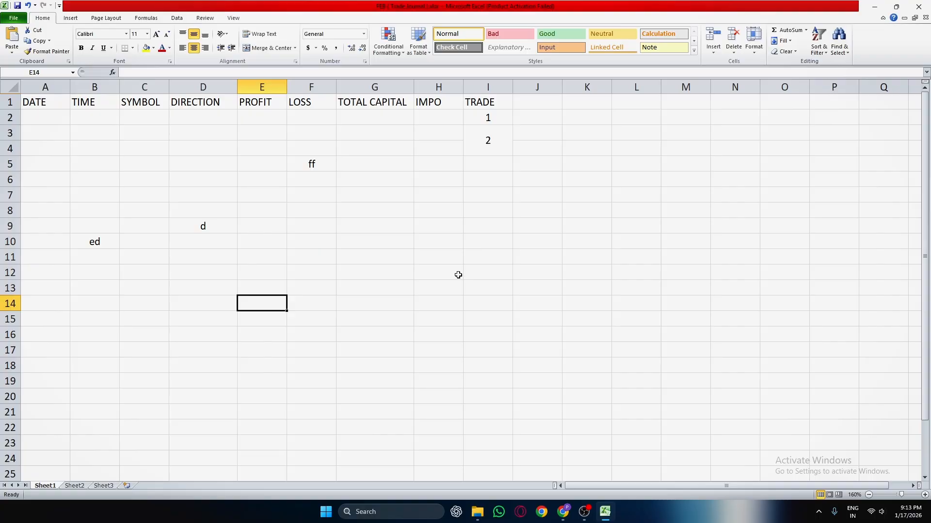
Centre the column headers in A1:I1 and make them bold
{"action": "left_click_drag", "start_coordinate": [50, 104], "coordinate": [461, 114]}
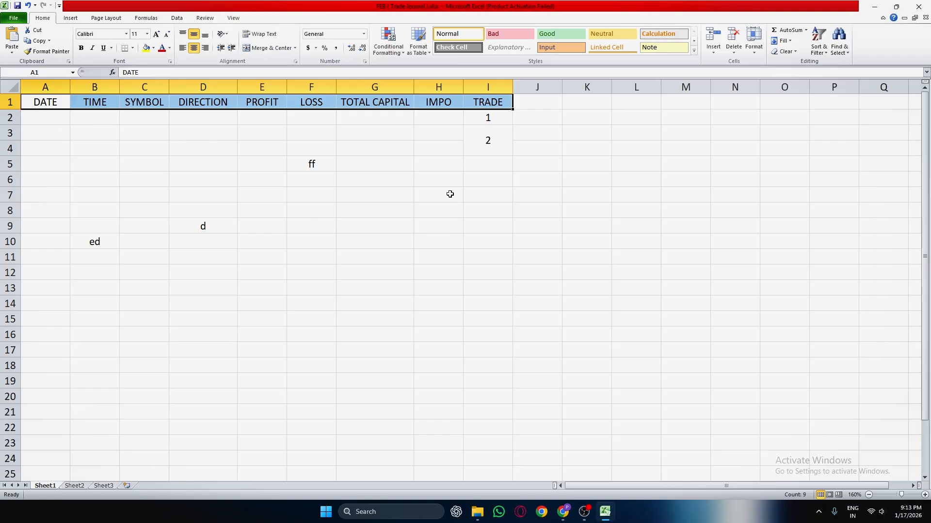
{"action": "left_click", "coordinate": [81, 48]}
{"action": "left_click", "coordinate": [357, 165]}
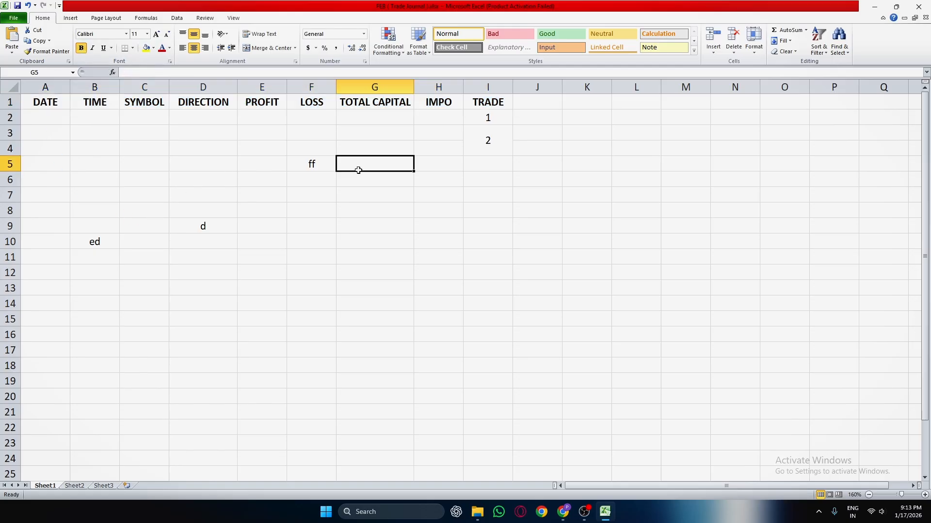
{"action": "left_click", "coordinate": [523, 164]}
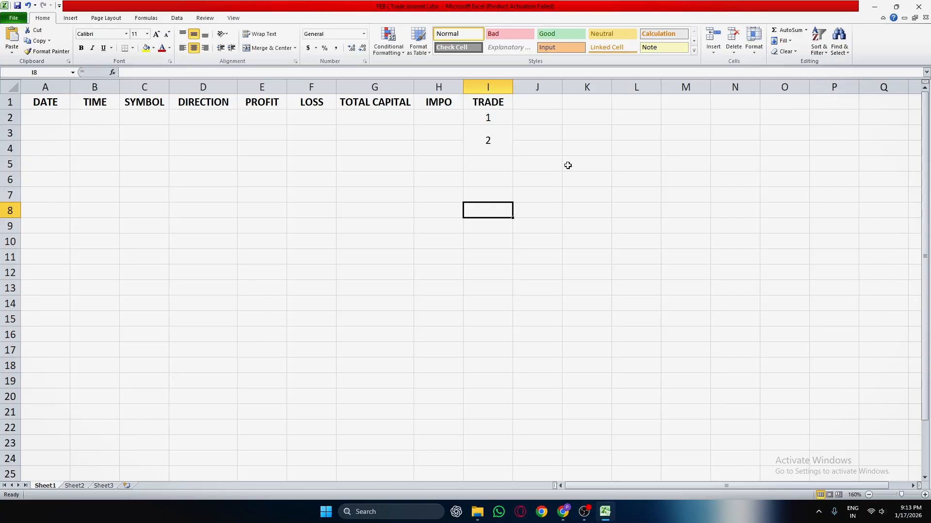
Apply the Note cell style to the TOTAL CAPITAL header
{"action": "left_click", "coordinate": [373, 105]}
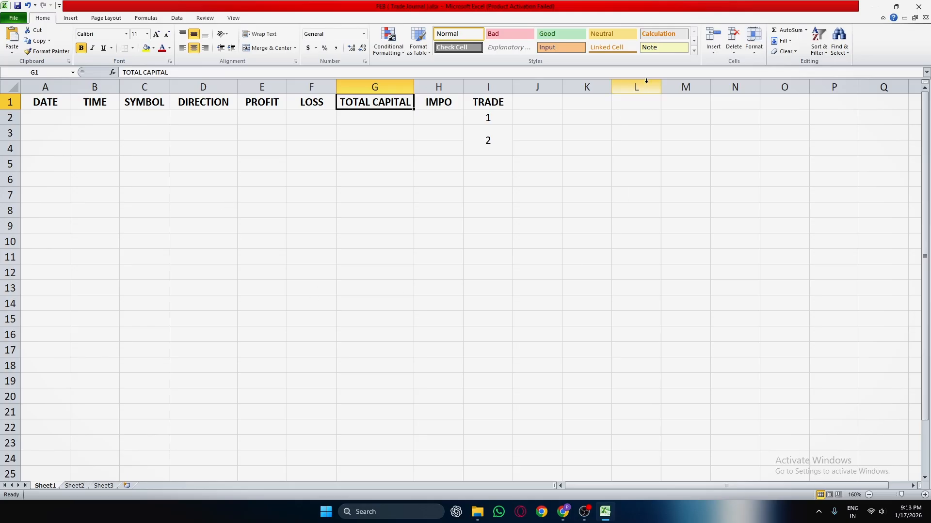
{"action": "left_click", "coordinate": [660, 51]}
{"action": "left_click", "coordinate": [629, 198]}
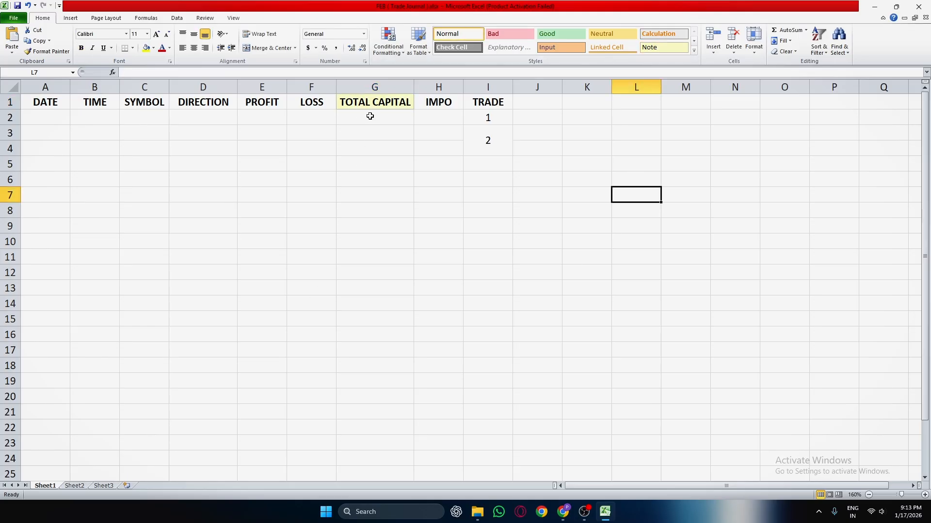
Apply the Good cell style to the PROFIT header and the Bad cell style to the LOSS header
{"action": "left_click", "coordinate": [268, 101]}
{"action": "left_click", "coordinate": [561, 33]}
{"action": "left_click", "coordinate": [323, 108]}
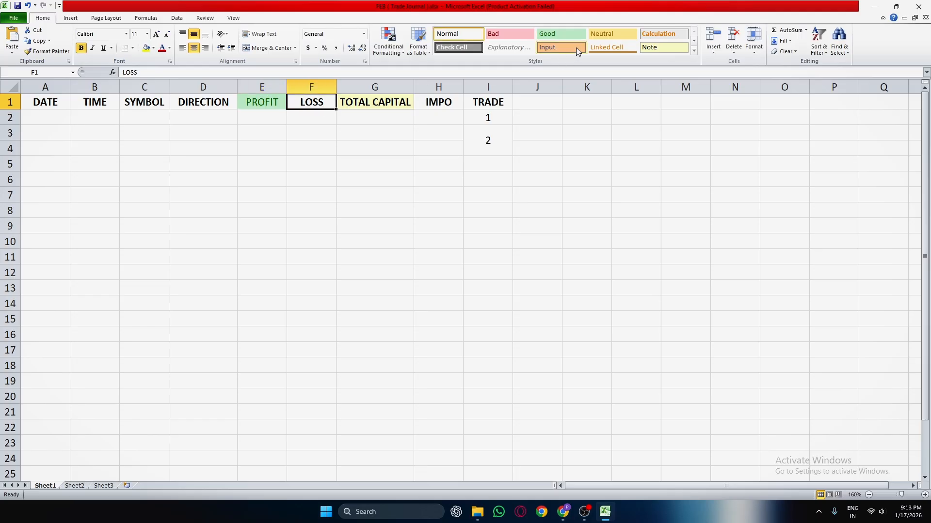
{"action": "left_click", "coordinate": [509, 34]}
{"action": "left_click", "coordinate": [388, 183]}
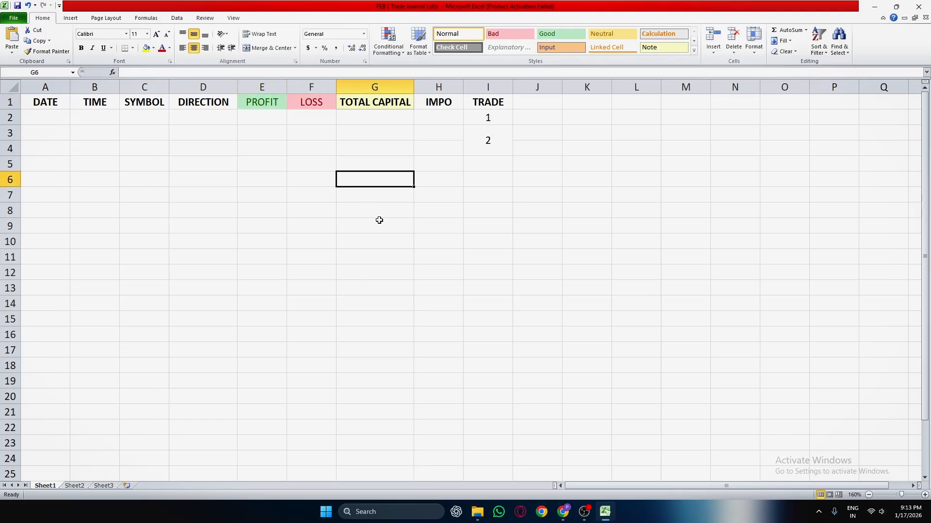
Make the coloured PROFIT and LOSS headers bold again
{"action": "left_click", "coordinate": [264, 106]}
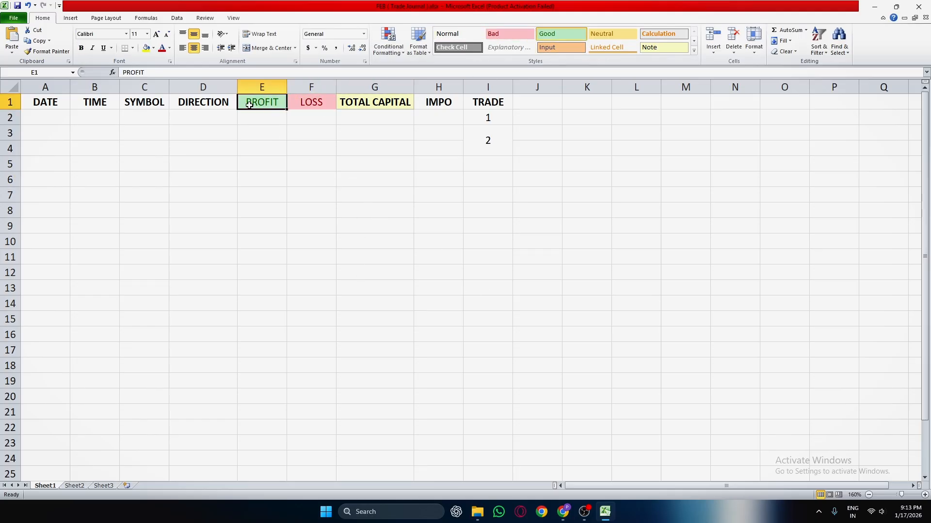
{"action": "left_click", "coordinate": [80, 48]}
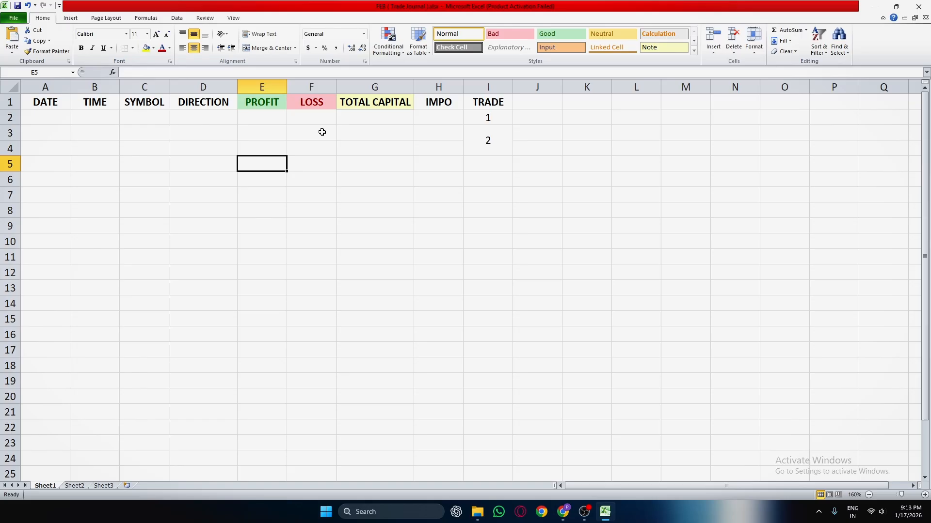
{"action": "left_click", "coordinate": [374, 174]}
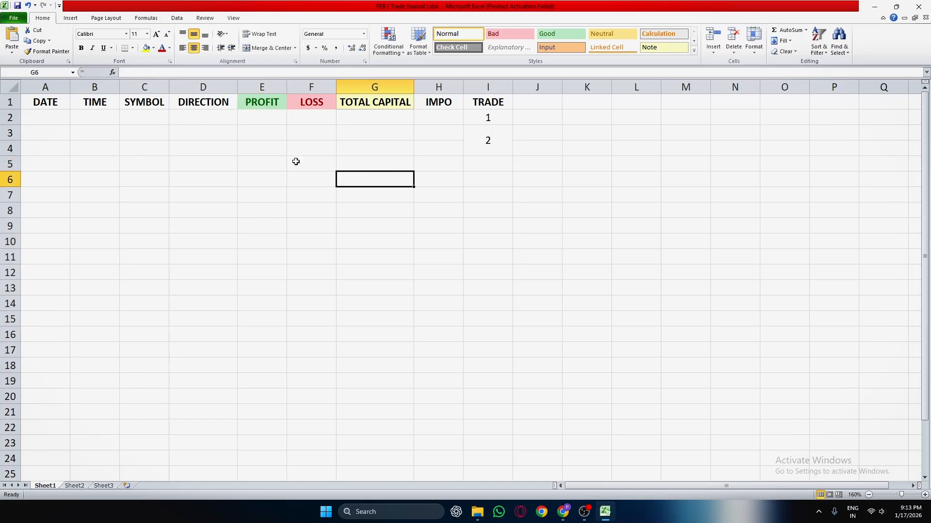
{"action": "left_click_drag", "start_coordinate": [191, 181], "coordinate": [194, 194]}
{"action": "left_click", "coordinate": [59, 112]}
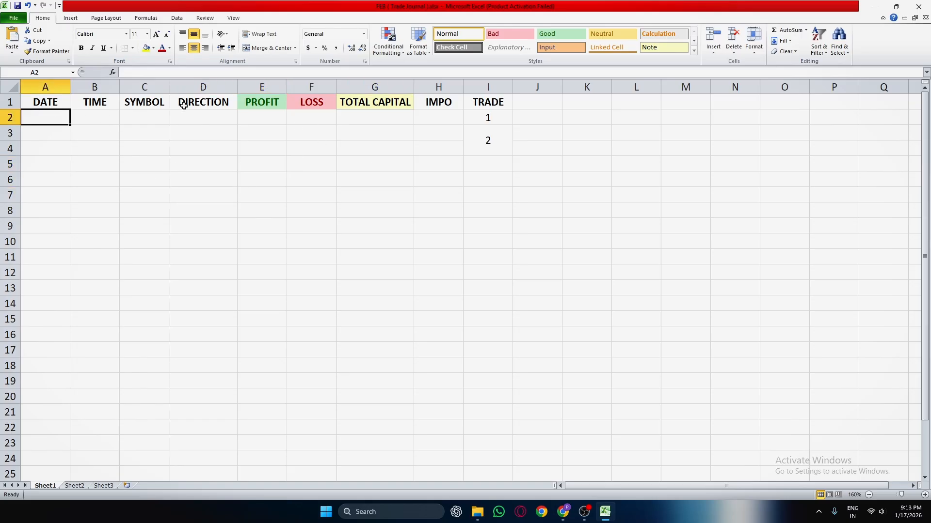
Apply the Check Cell style to the DATE header and the Note style to the TIME header
{"action": "left_click", "coordinate": [40, 99]}
{"action": "left_click", "coordinate": [458, 47]}
{"action": "left_click", "coordinate": [92, 105]}
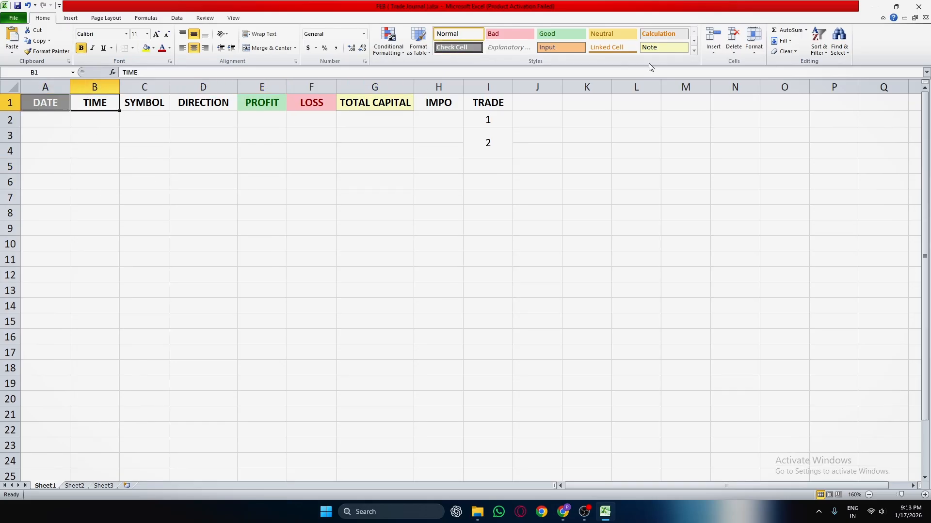
{"action": "left_click", "coordinate": [652, 49]}
{"action": "left_click", "coordinate": [225, 163]}
Apply the Calculation style to the SYMBOL header and the Input style to the DIRECTION and TRADE headers
{"action": "left_click", "coordinate": [153, 89]}
{"action": "left_click", "coordinate": [156, 101]}
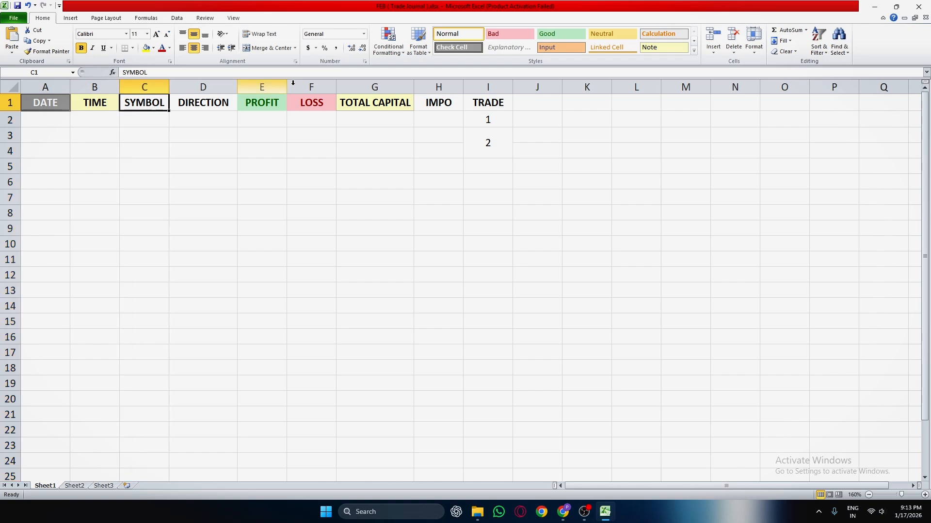
{"action": "left_click", "coordinate": [652, 35]}
{"action": "left_click", "coordinate": [207, 105]}
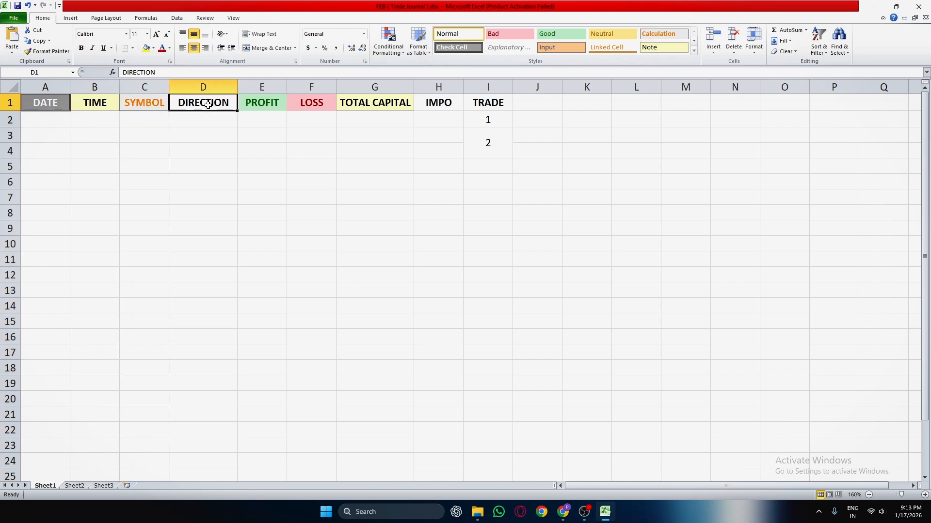
{"action": "left_click", "coordinate": [561, 47]}
{"action": "left_click", "coordinate": [636, 166]}
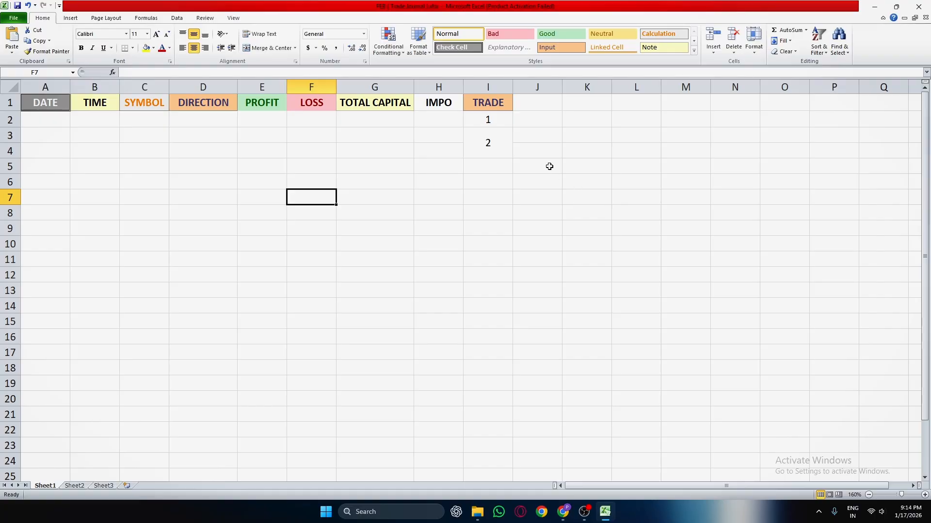
{"action": "left_click", "coordinate": [165, 153]}
{"action": "left_click_drag", "start_coordinate": [93, 125], "coordinate": [540, 198]}
{"action": "left_click", "coordinate": [442, 274]}
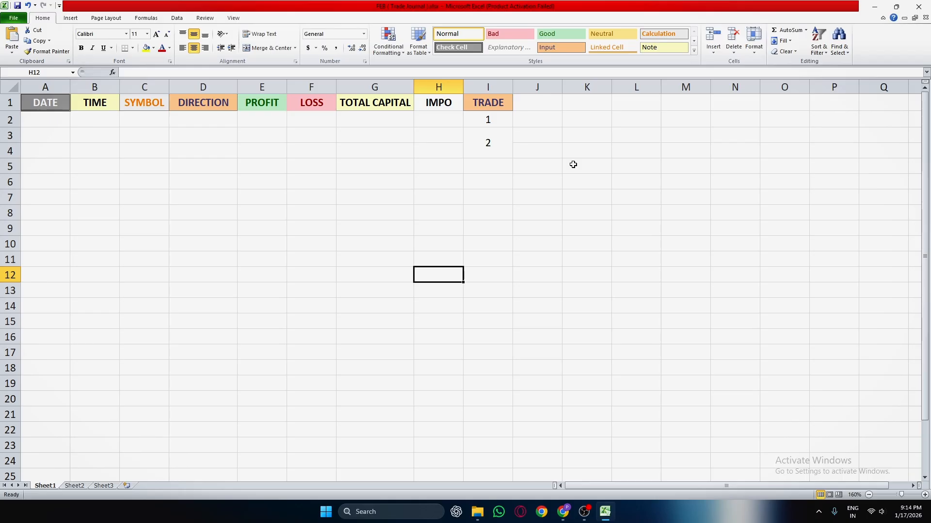
{"action": "left_click_drag", "start_coordinate": [558, 231], "coordinate": [606, 228]}
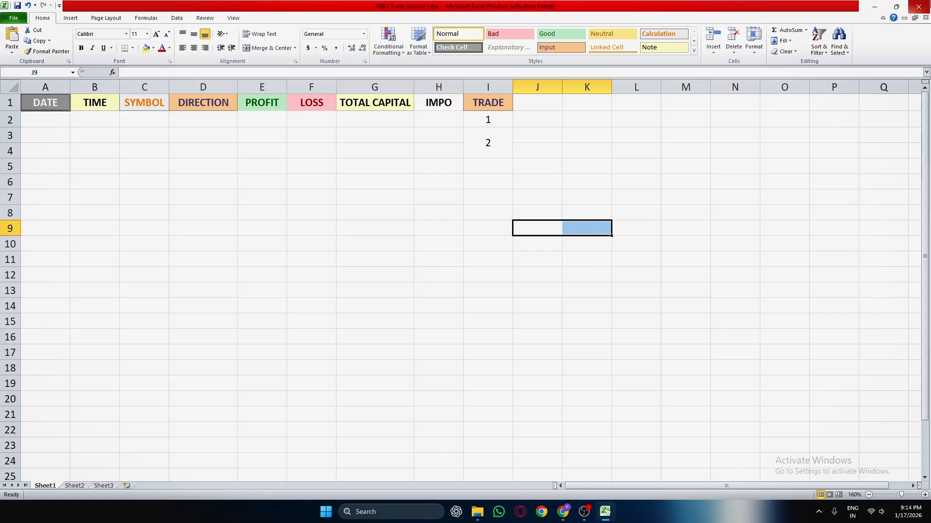
Close the February trade journal and bring up the January trade journal, dismissing the activation wizard
{"action": "left_click", "coordinate": [919, 7]}
{"action": "left_click", "coordinate": [456, 266]}
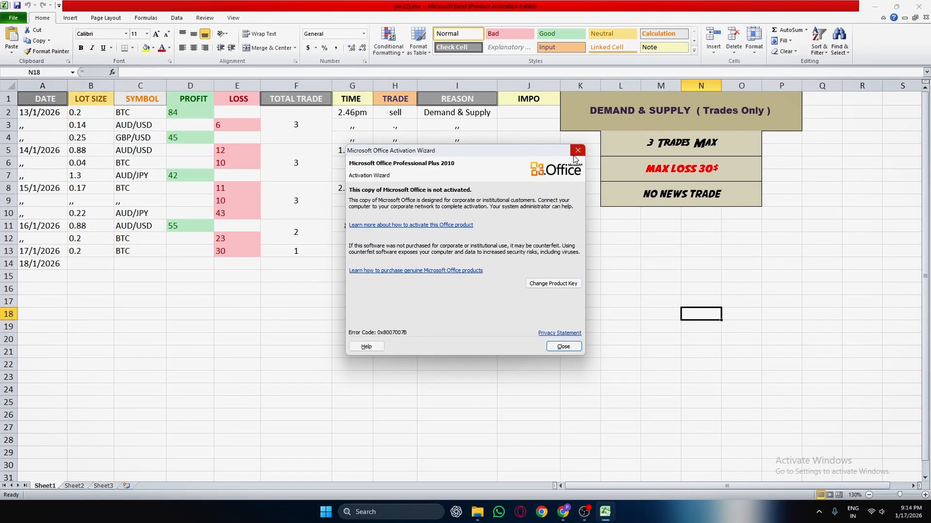
{"action": "left_click", "coordinate": [577, 150]}
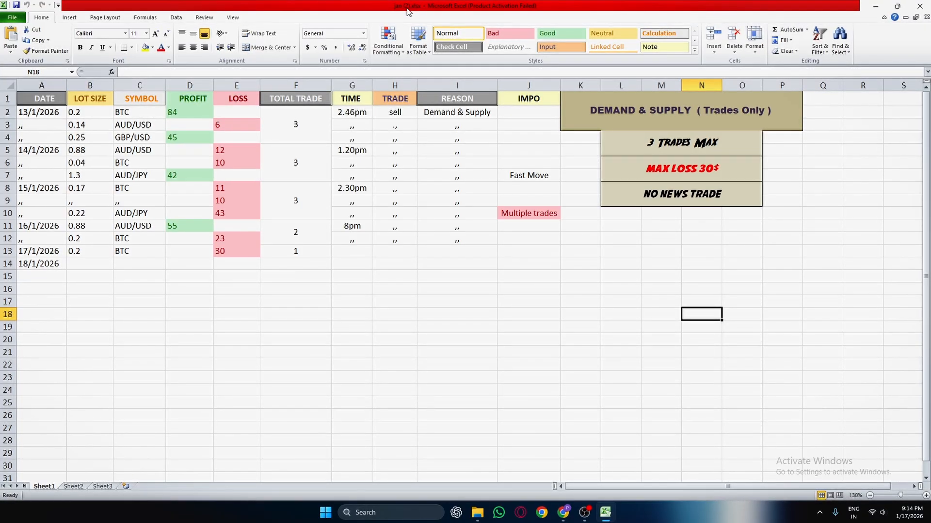
{"action": "left_click", "coordinate": [38, 113]}
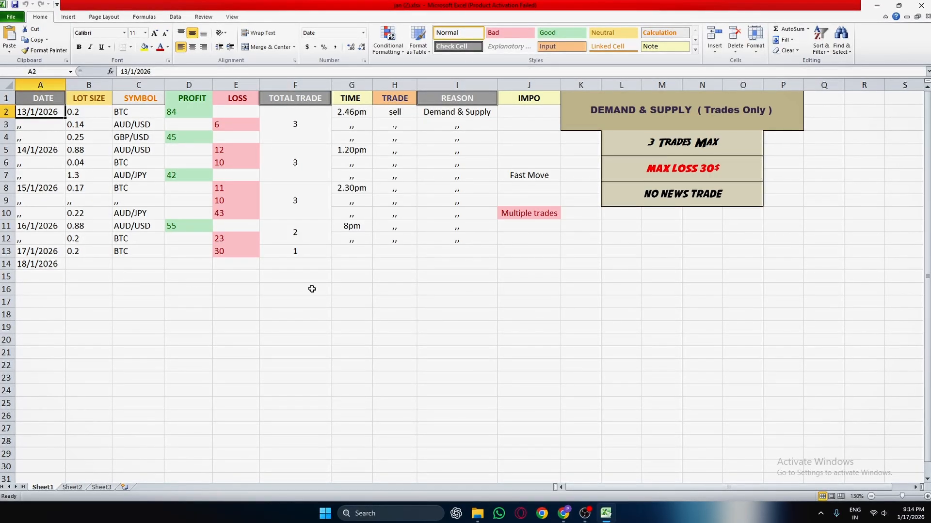
{"action": "left_click", "coordinate": [700, 289]}
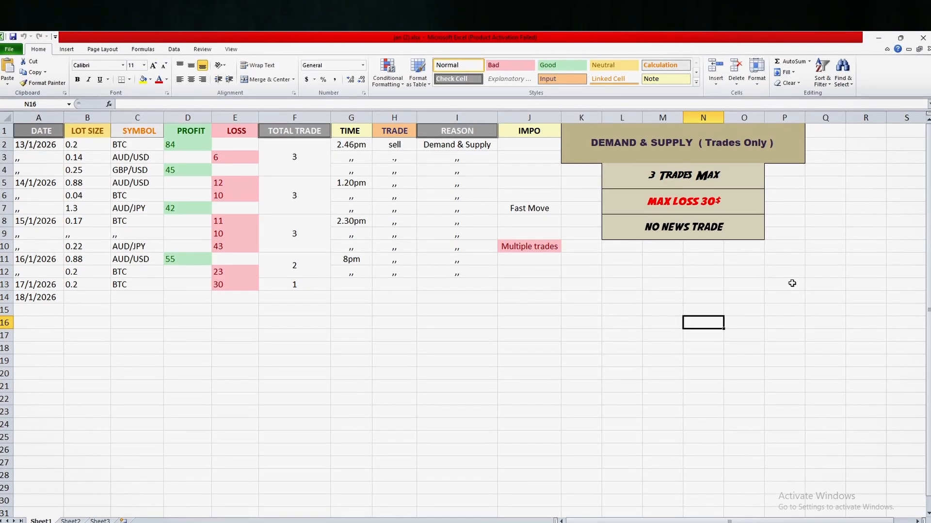
{"action": "left_click", "coordinate": [791, 269]}
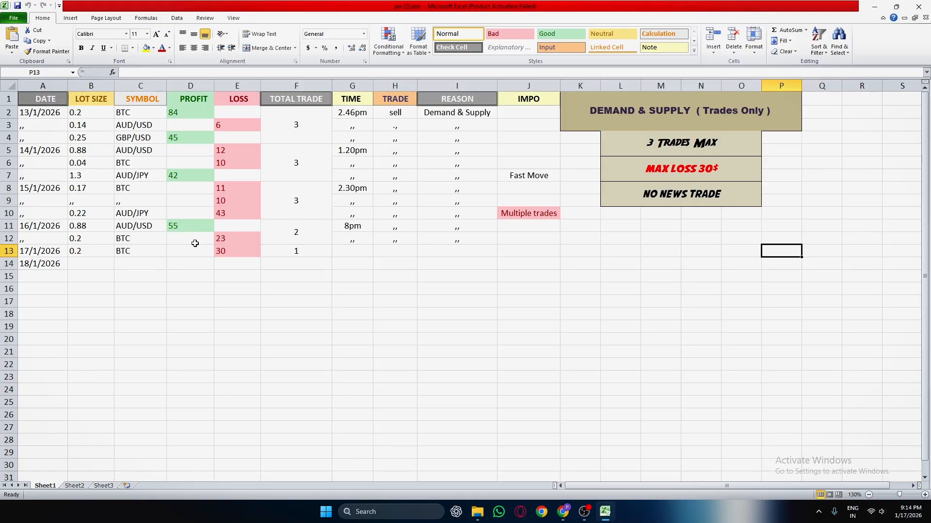
{"action": "left_click_drag", "start_coordinate": [295, 301], "coordinate": [310, 314]}
{"action": "left_click", "coordinate": [819, 277]}
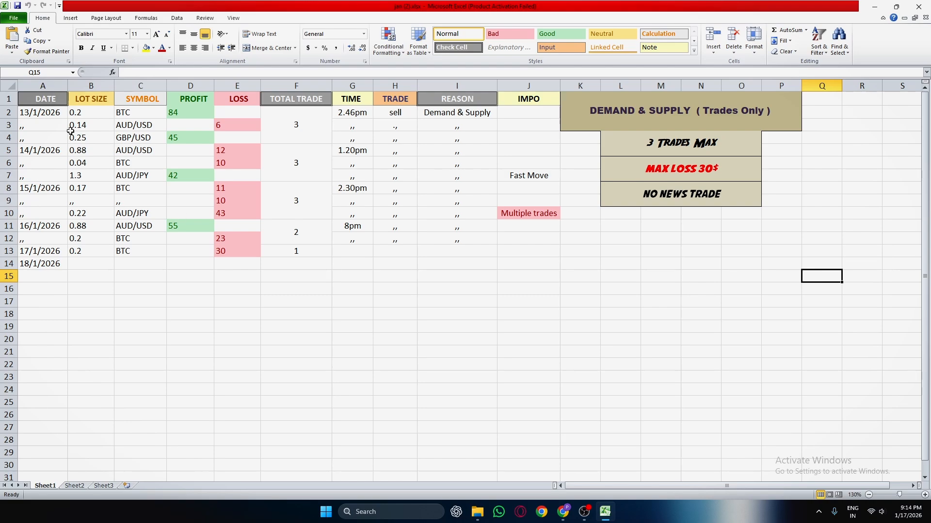
Review the January journal's date, lot size, symbol, profit, loss and total trade columns to see how each trade is recorded
{"action": "left_click_drag", "start_coordinate": [49, 112], "coordinate": [43, 251]}
{"action": "left_click_drag", "start_coordinate": [89, 111], "coordinate": [90, 175]}
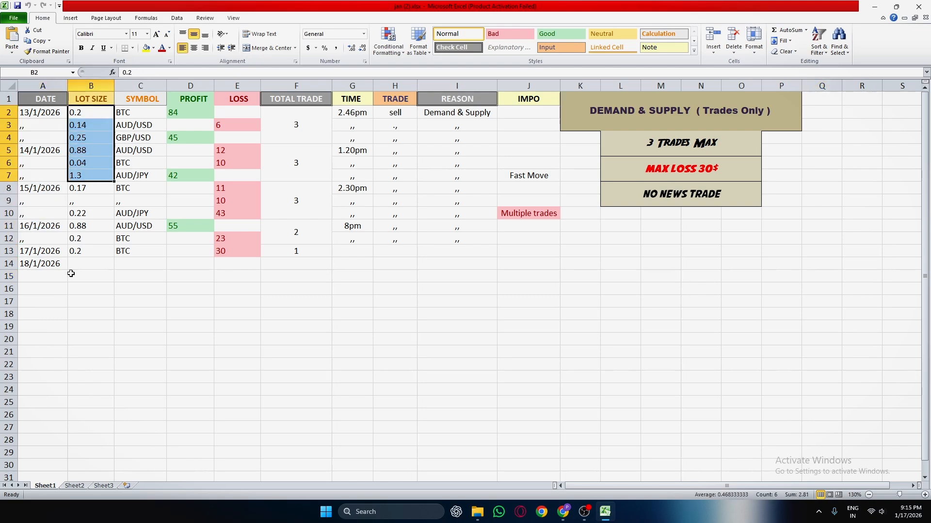
{"action": "left_click", "coordinate": [91, 138]}
{"action": "left_click", "coordinate": [92, 99]}
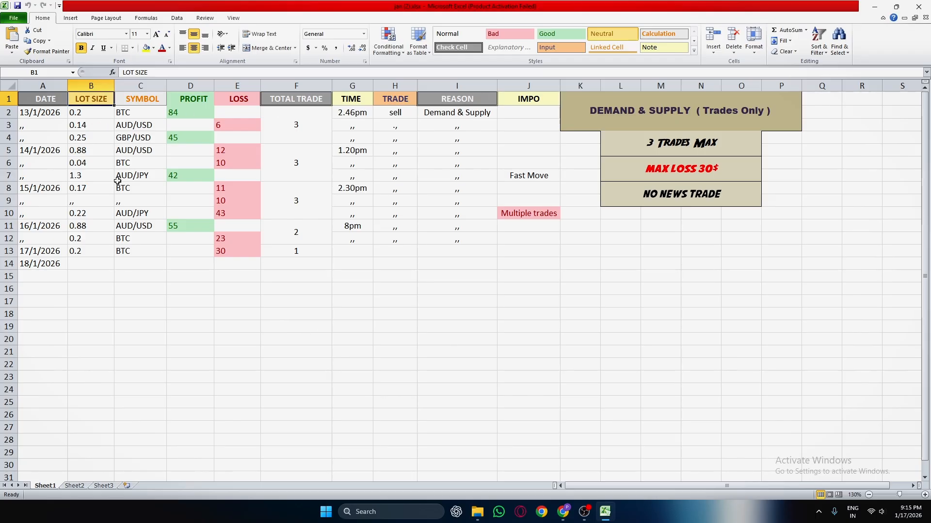
{"action": "left_click", "coordinate": [132, 125]}
{"action": "left_click", "coordinate": [186, 115]}
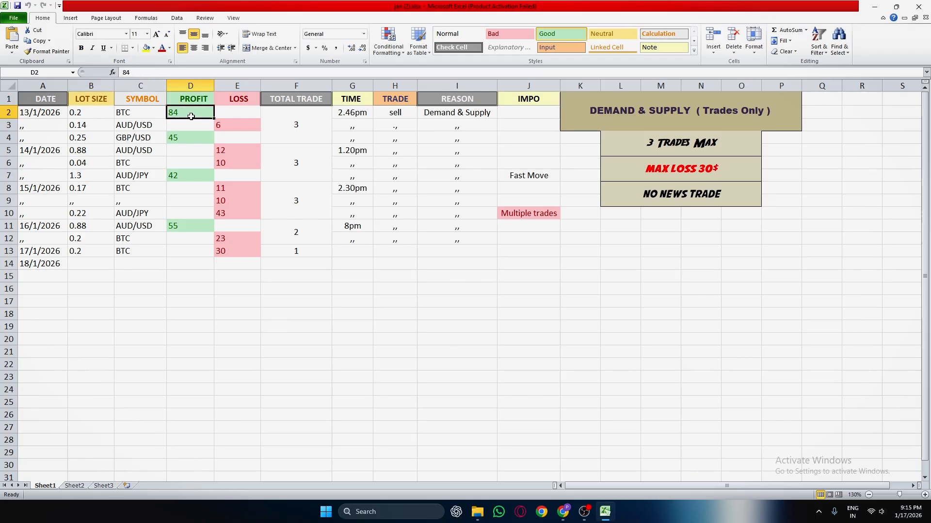
{"action": "left_click", "coordinate": [253, 141]}
{"action": "left_click", "coordinate": [290, 138]}
Examine the TIME, TRADE and REASON columns of the January journal to see how entry times, directions and reasons are logged
{"action": "left_click", "coordinate": [346, 151]}
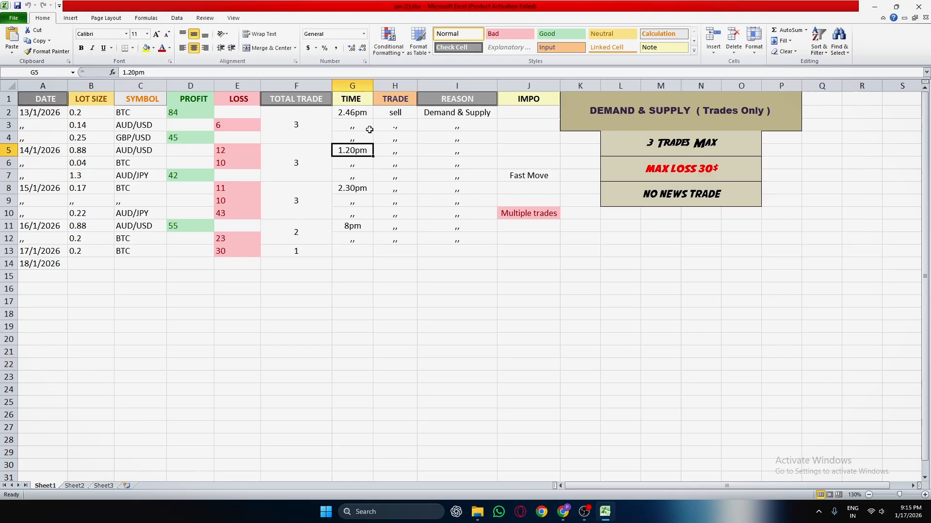
{"action": "left_click", "coordinate": [351, 96]}
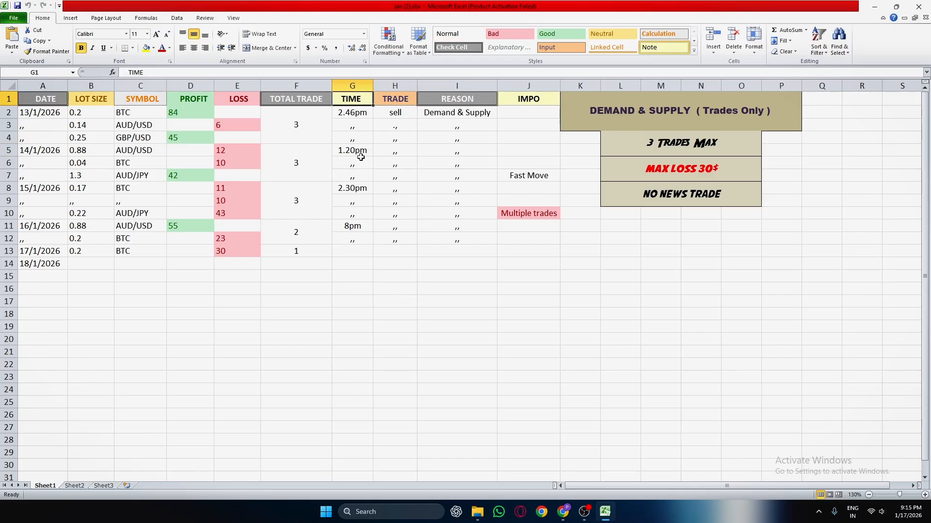
{"action": "left_click", "coordinate": [352, 124]}
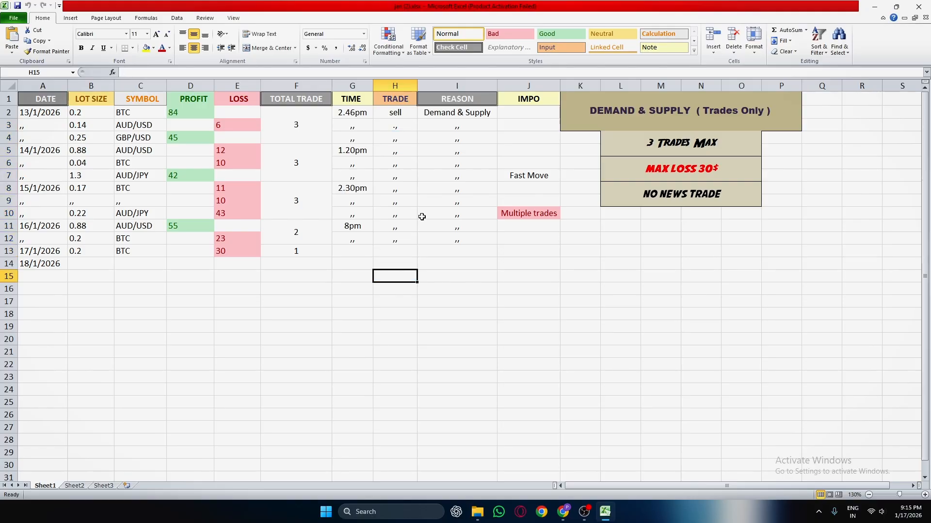
{"action": "left_click_drag", "start_coordinate": [400, 127], "coordinate": [400, 238]}
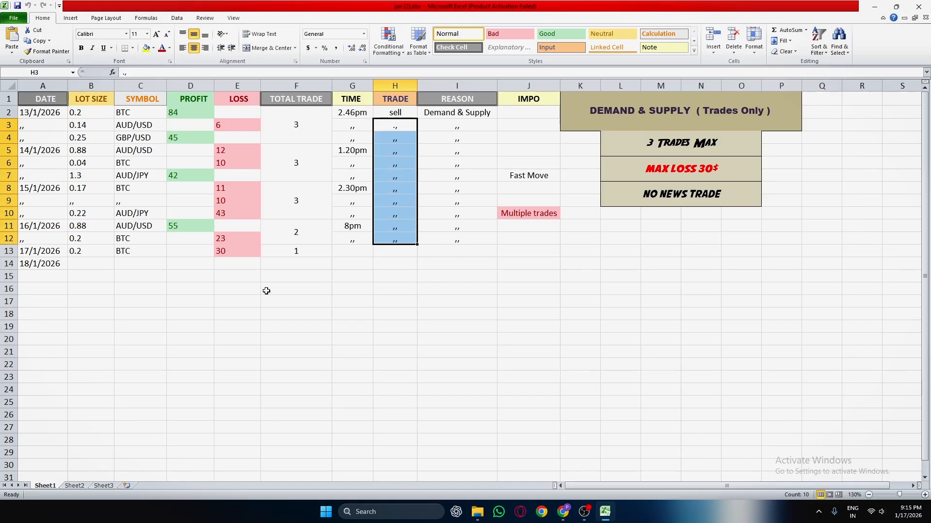
{"action": "left_click", "coordinate": [460, 292]}
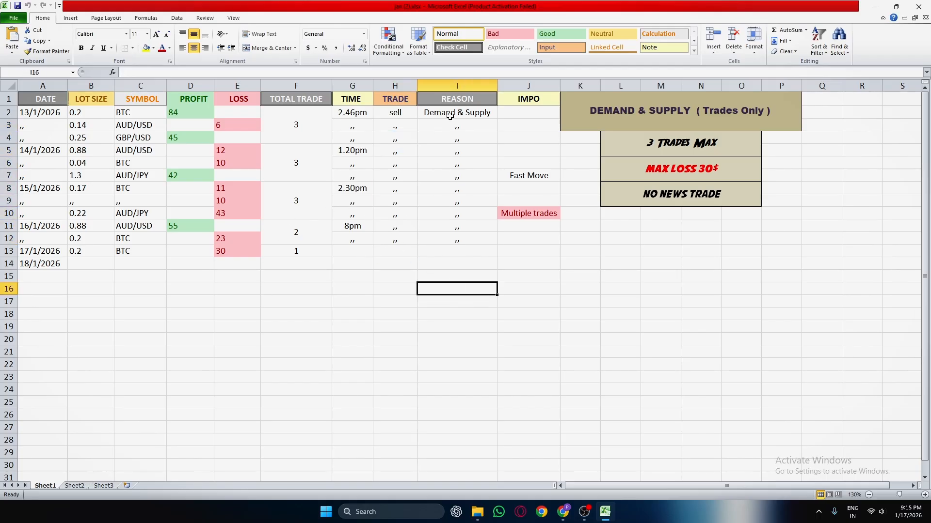
{"action": "left_click_drag", "start_coordinate": [451, 114], "coordinate": [458, 228]}
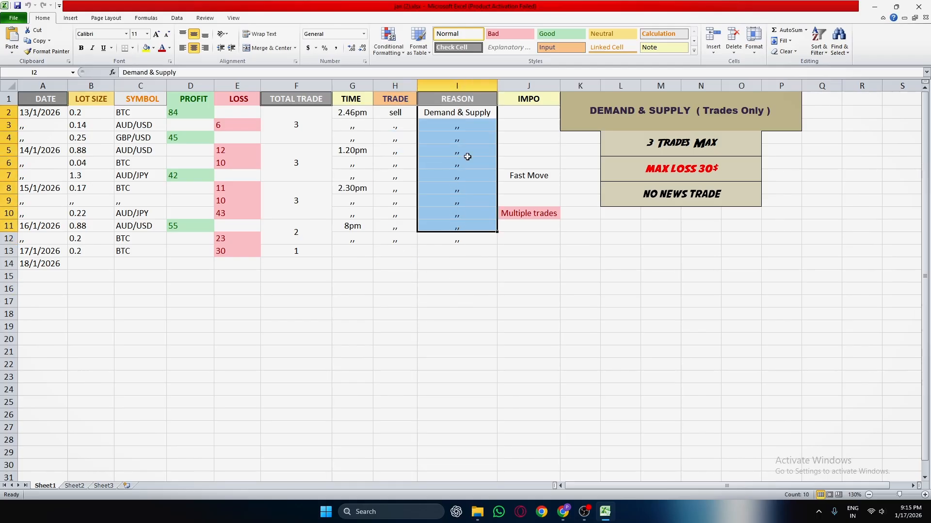
{"action": "left_click", "coordinate": [459, 100]}
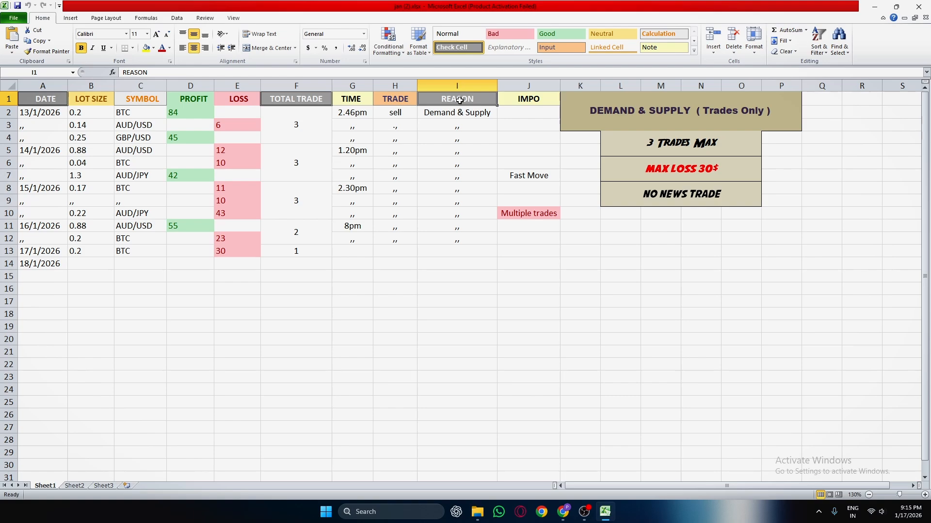